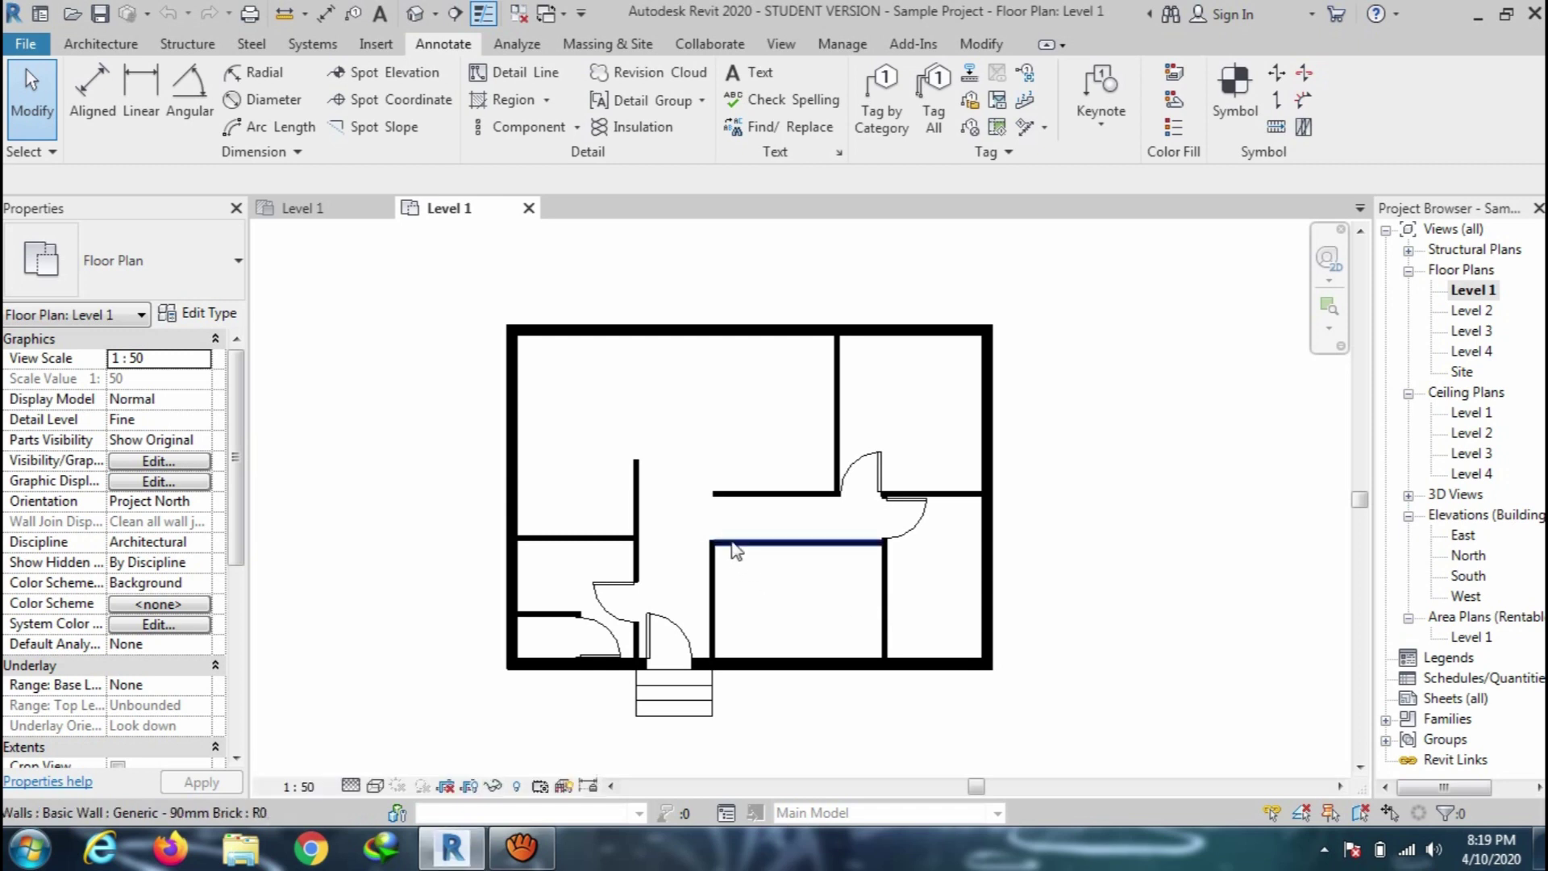
# Switch to the View tab and remove, then restore, Section on the Quick Access Toolbar
pyautogui.moveTo(816, 419); pyautogui.dragTo(798, 409, button='middle')
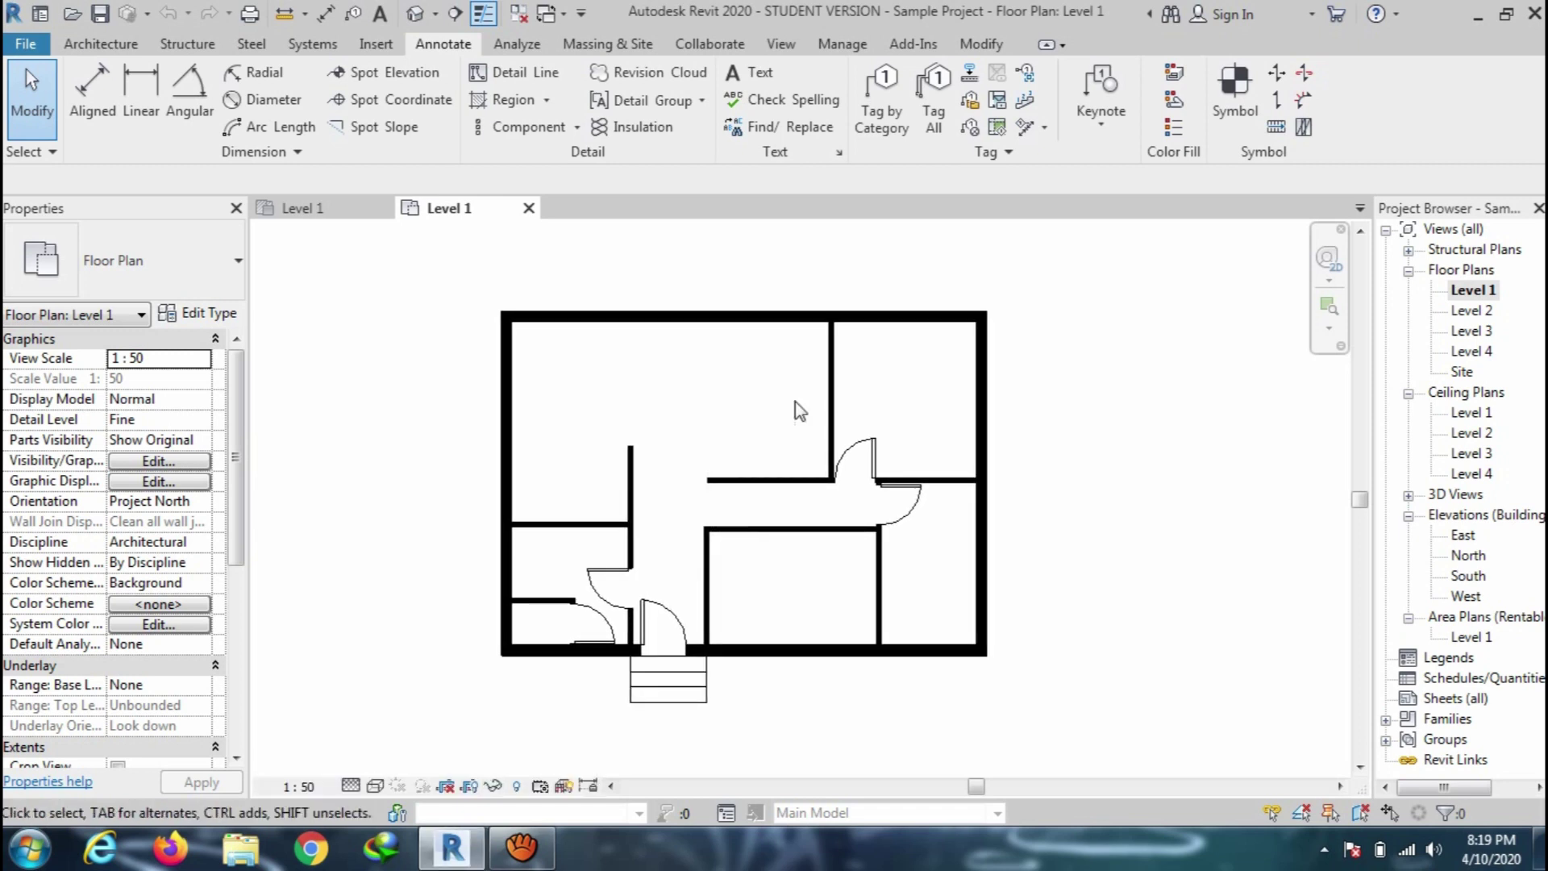
pyautogui.click(780, 45)
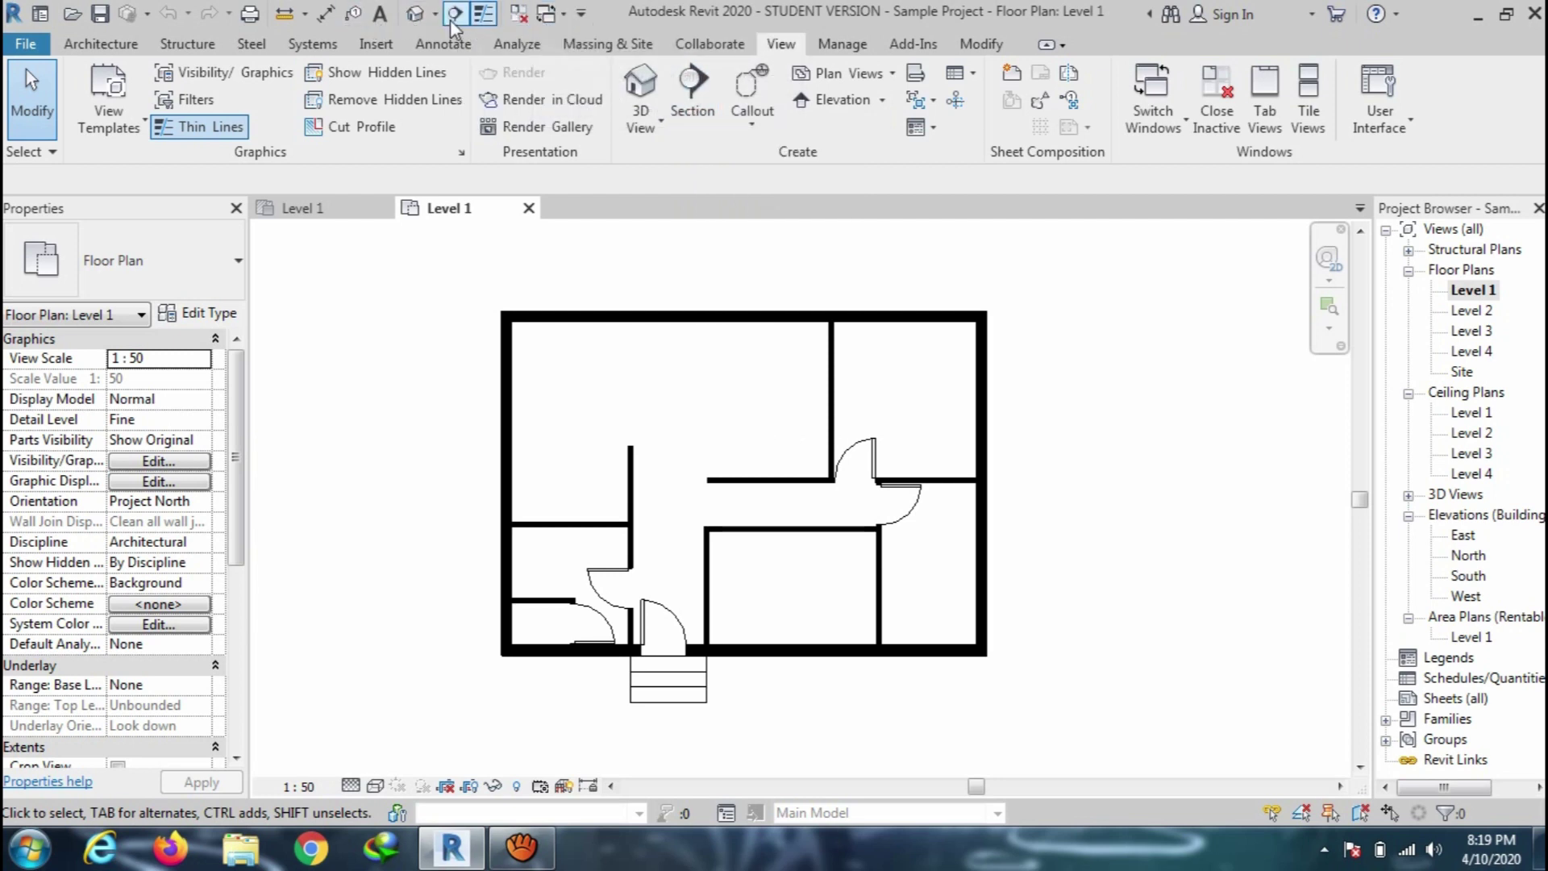
pyautogui.click(582, 14)
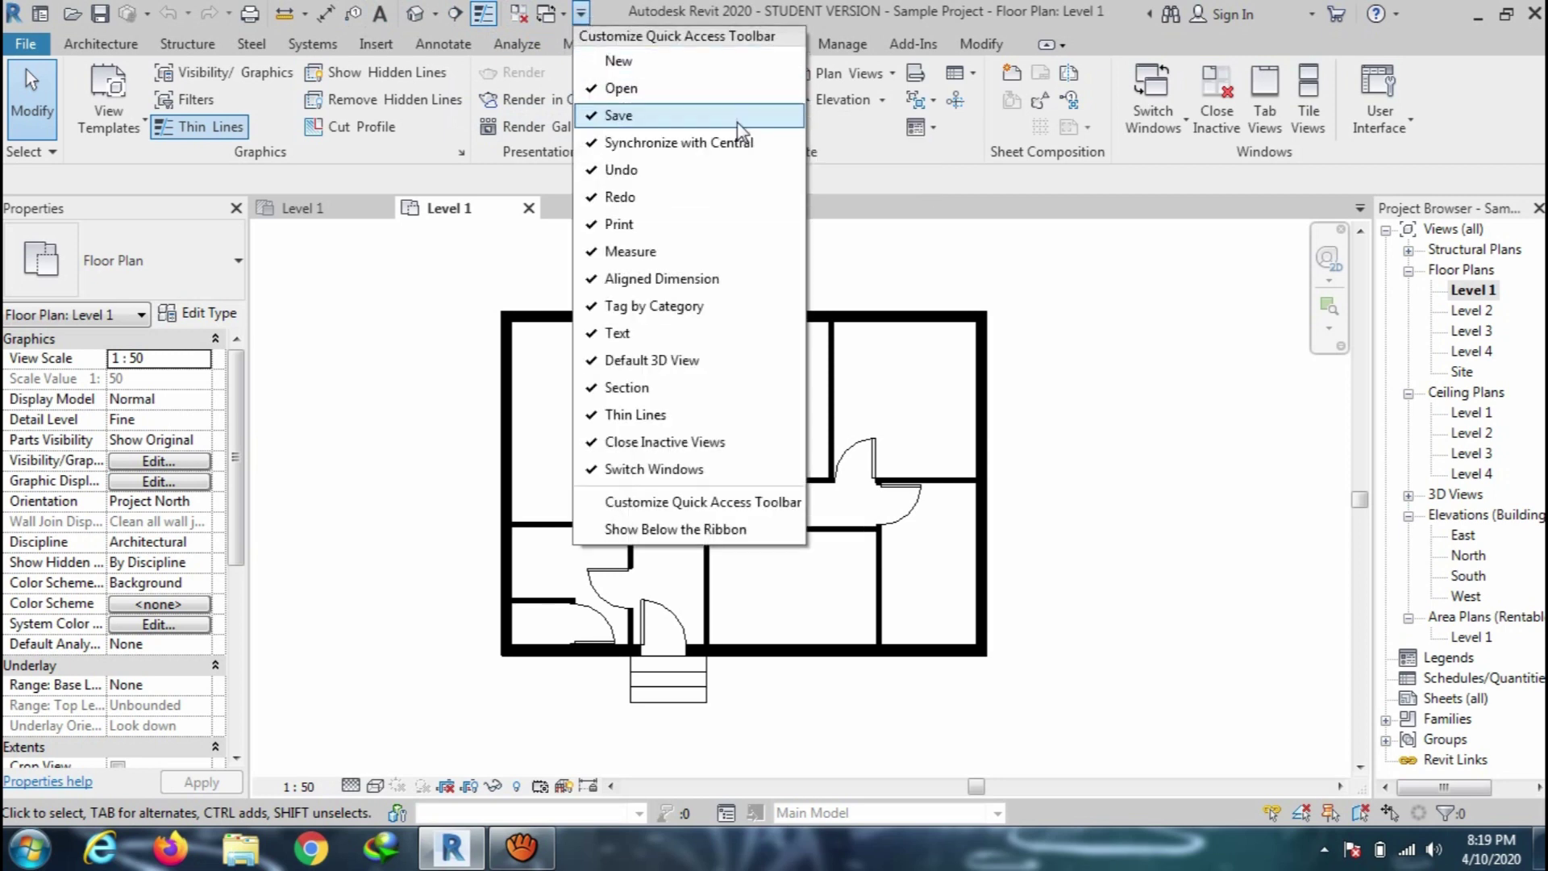
pyautogui.click(661, 390)
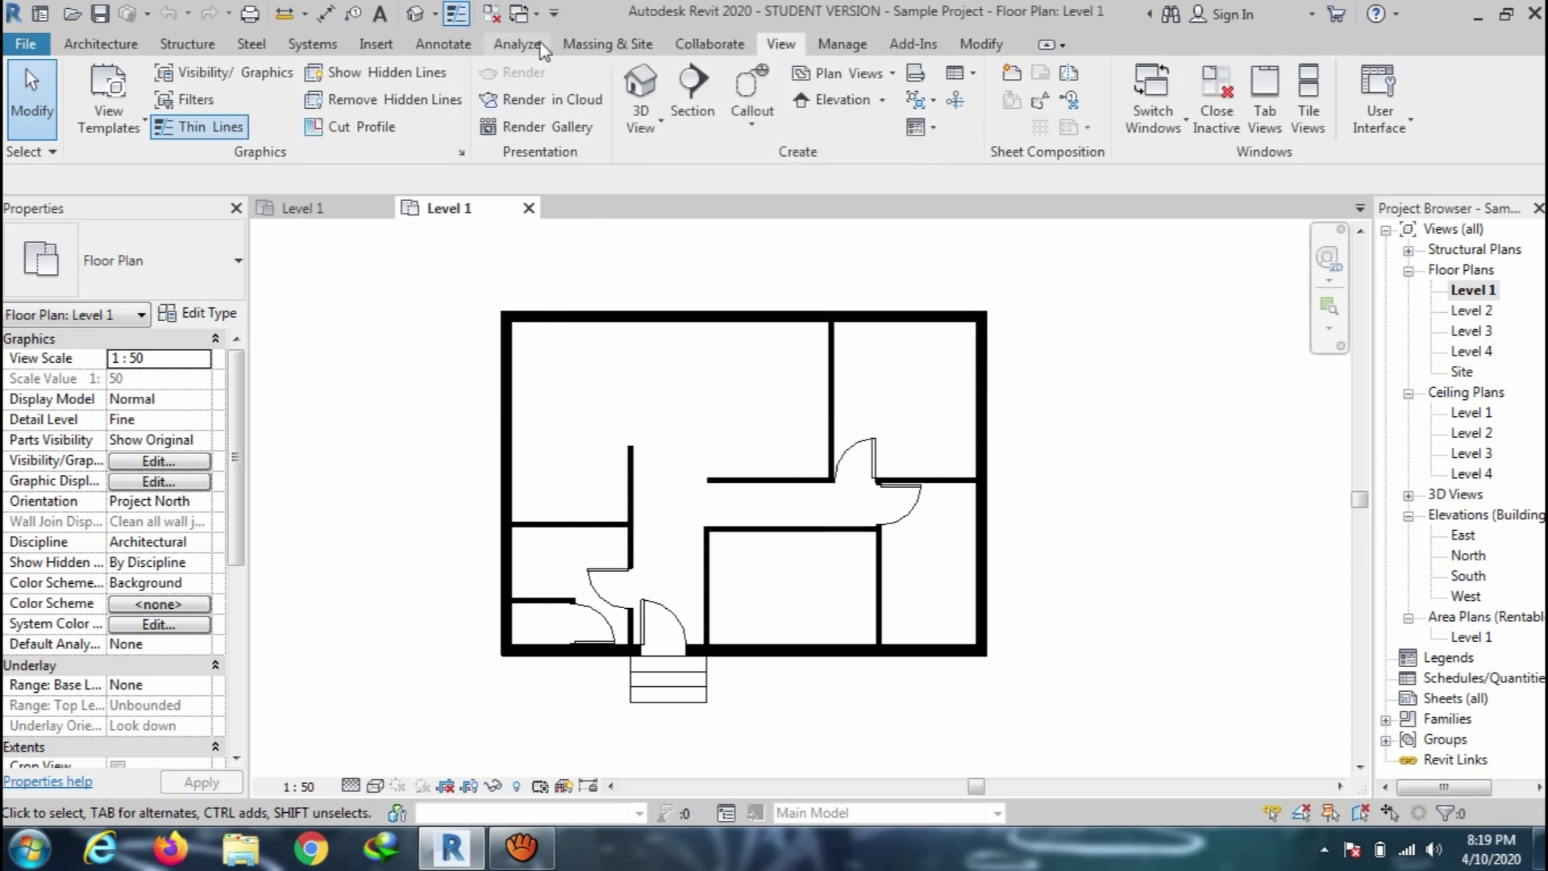
pyautogui.click(553, 14)
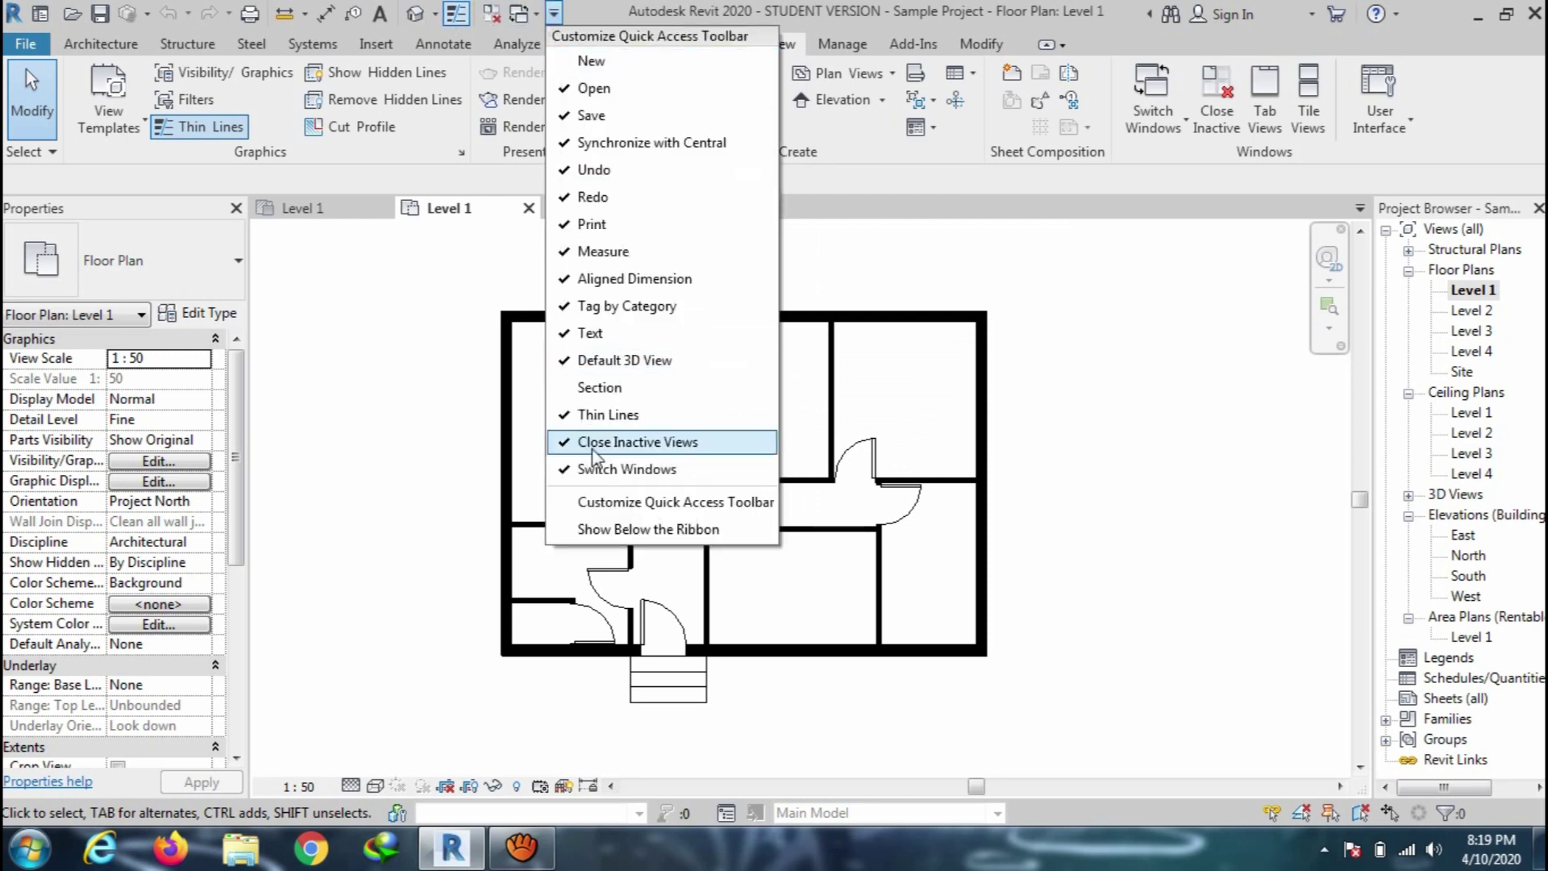
pyautogui.click(601, 390)
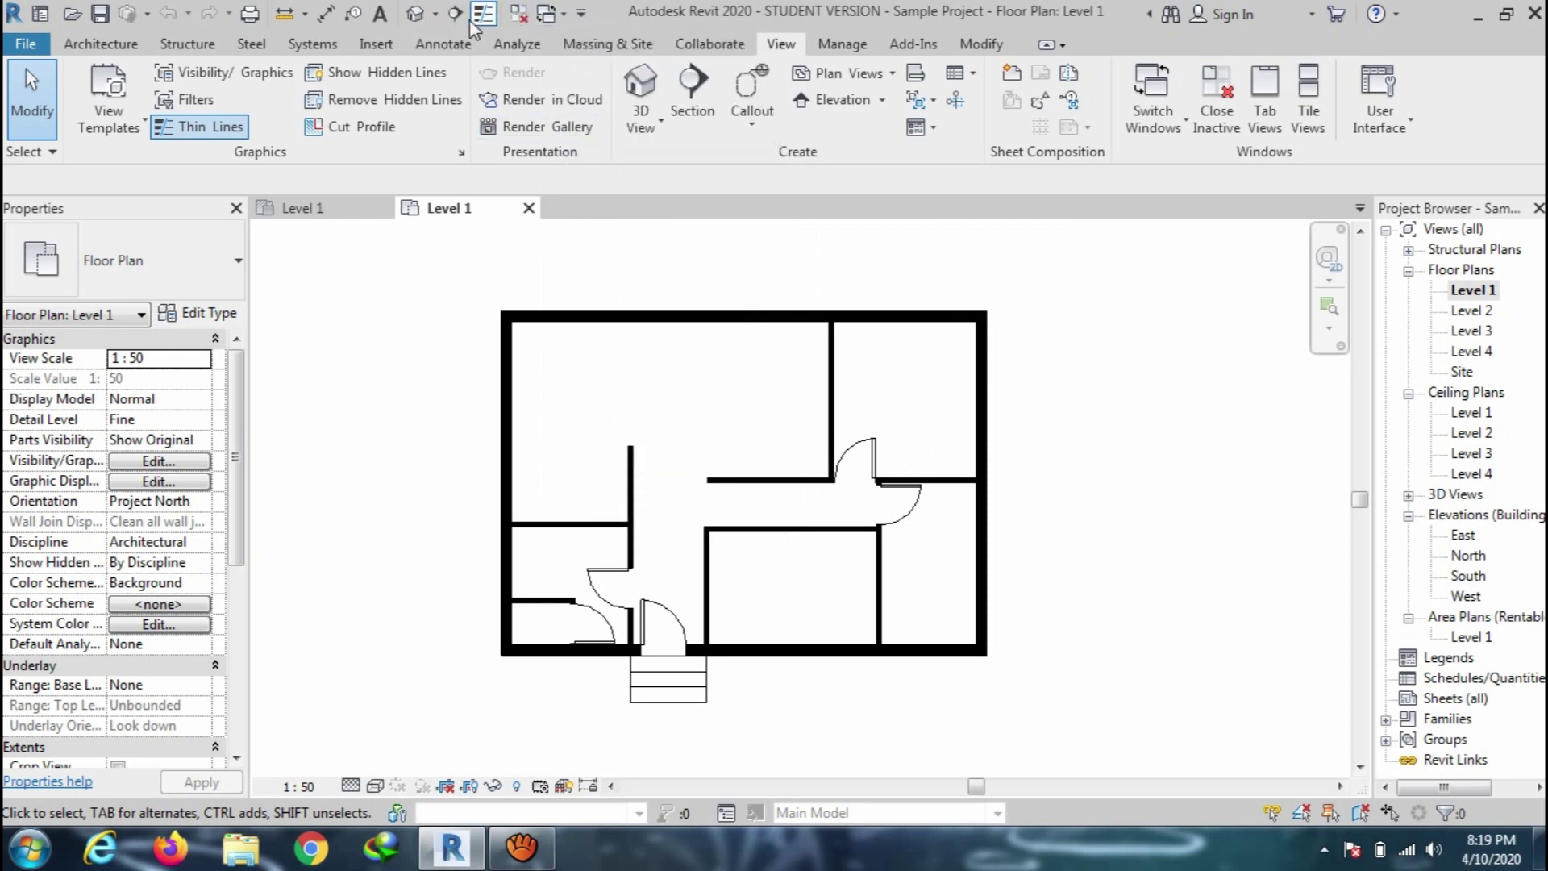
# Draw a horizontal section line across the Level 1 plan, extending both ends past the outer walls
pyautogui.click(689, 108)
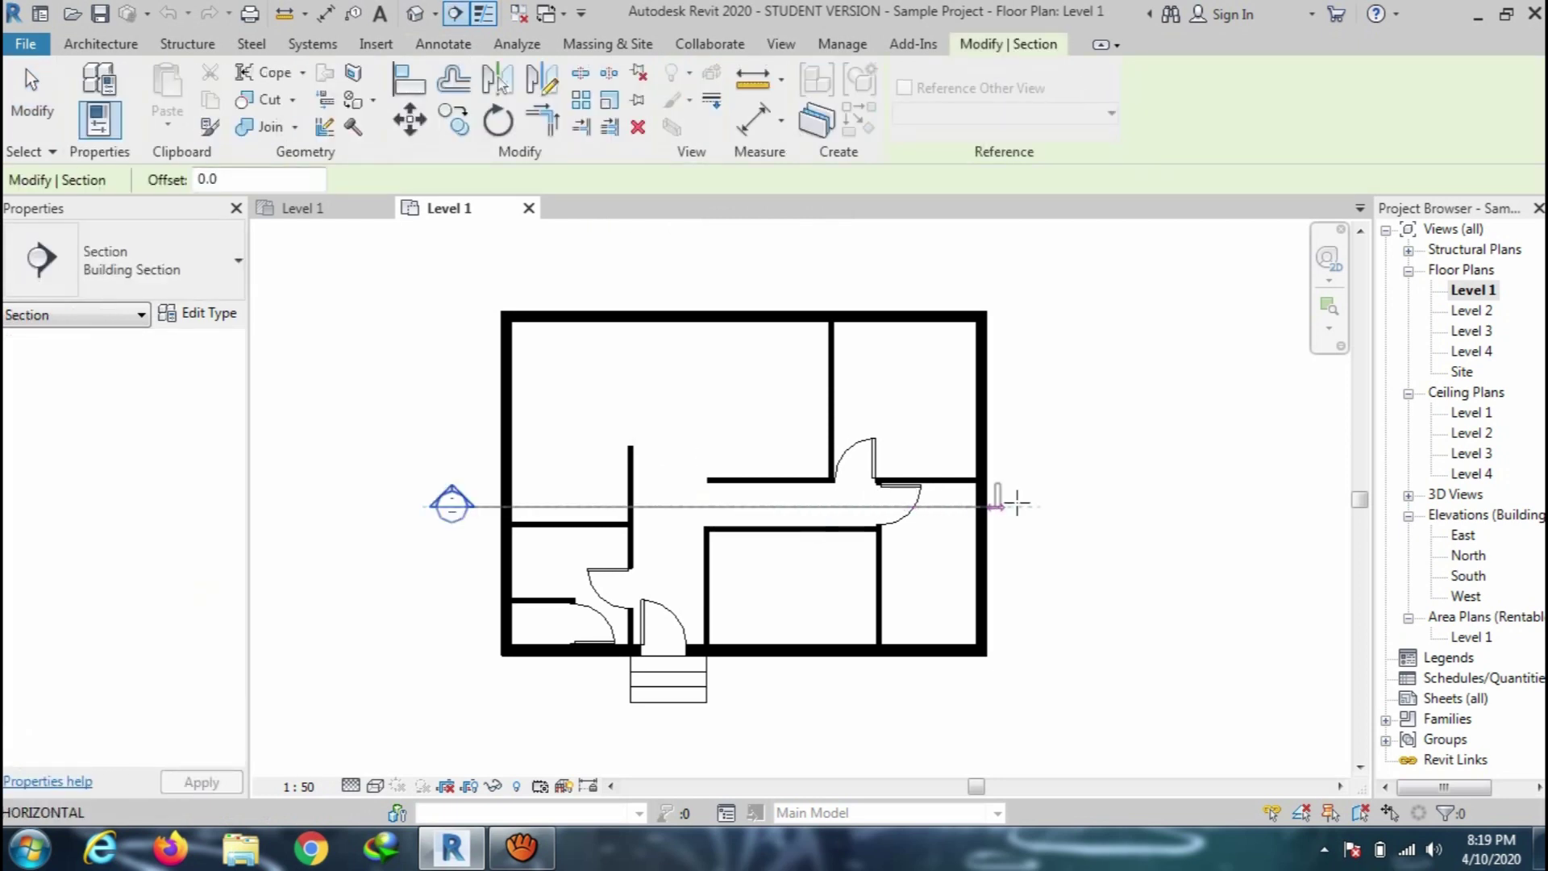
pyautogui.click(957, 546)
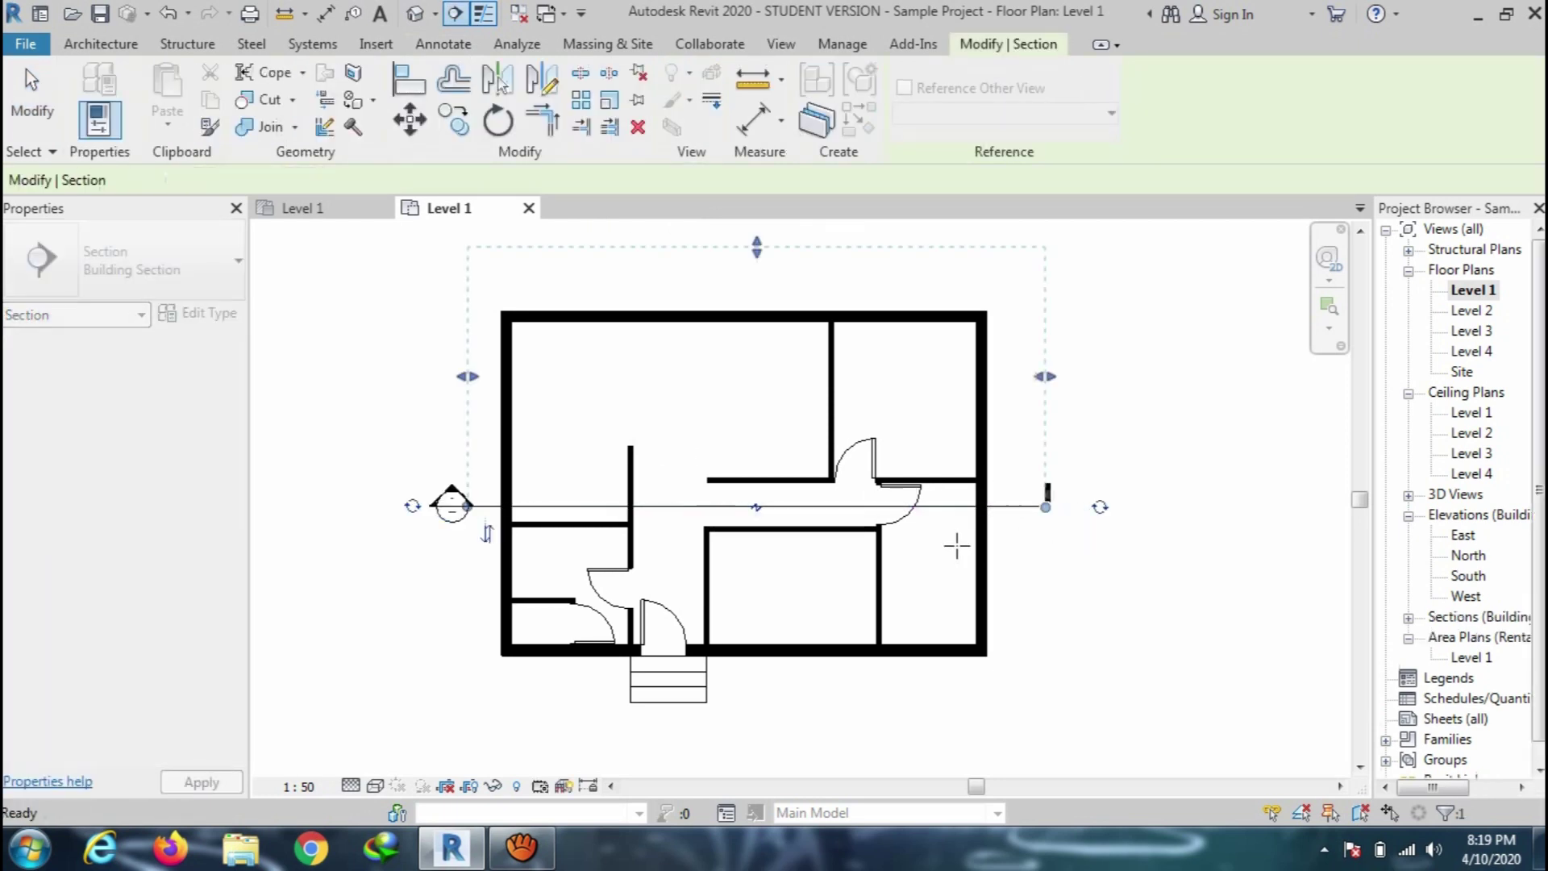
pyautogui.press('Escape')
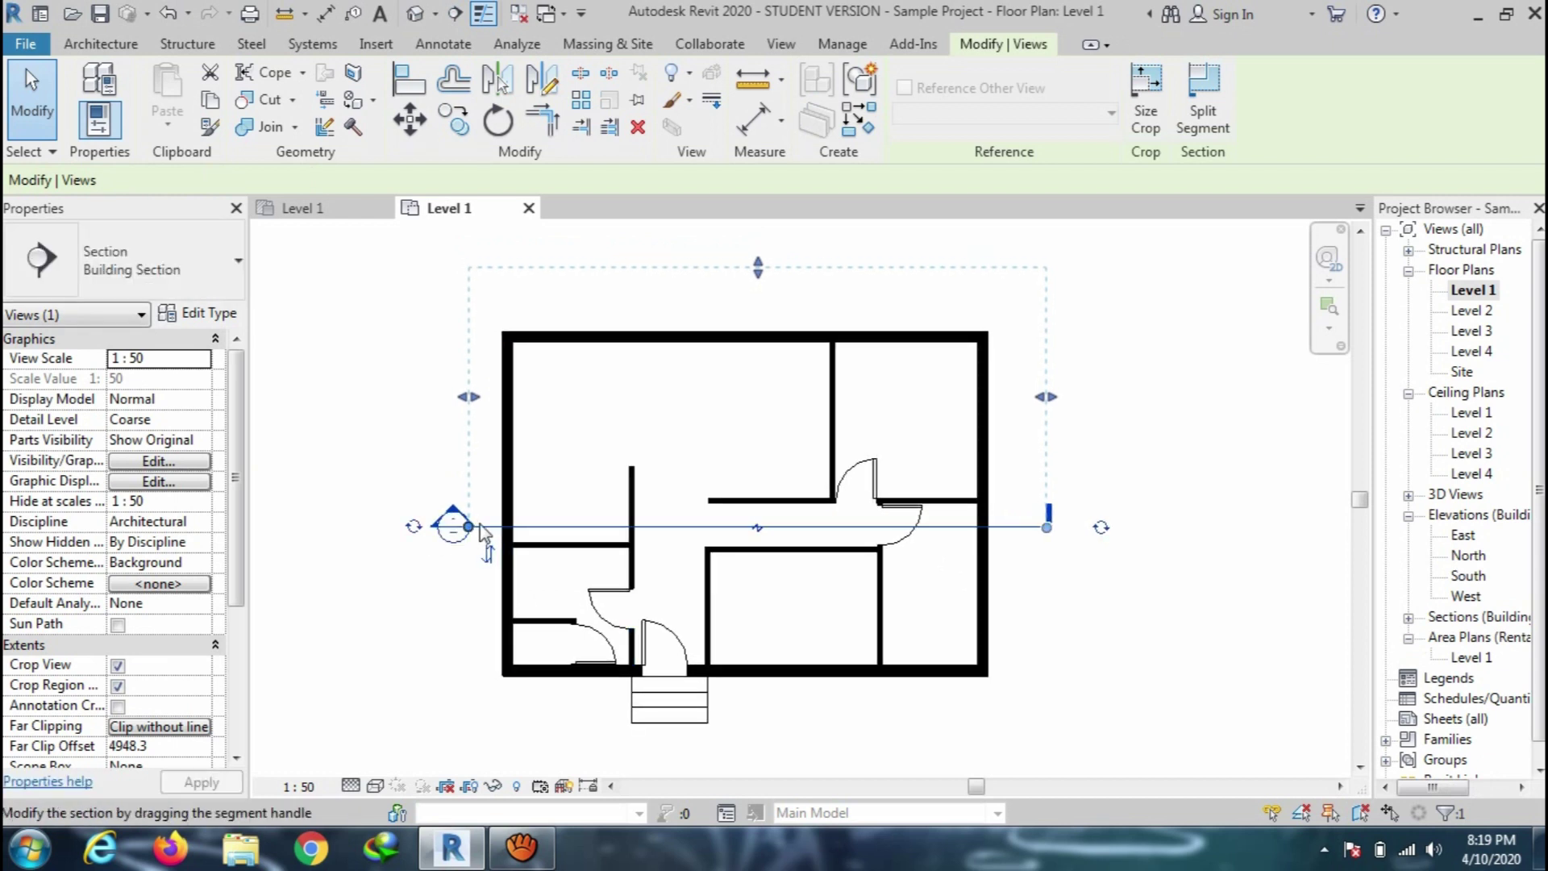
pyautogui.moveTo(468, 533); pyautogui.dragTo(411, 534)
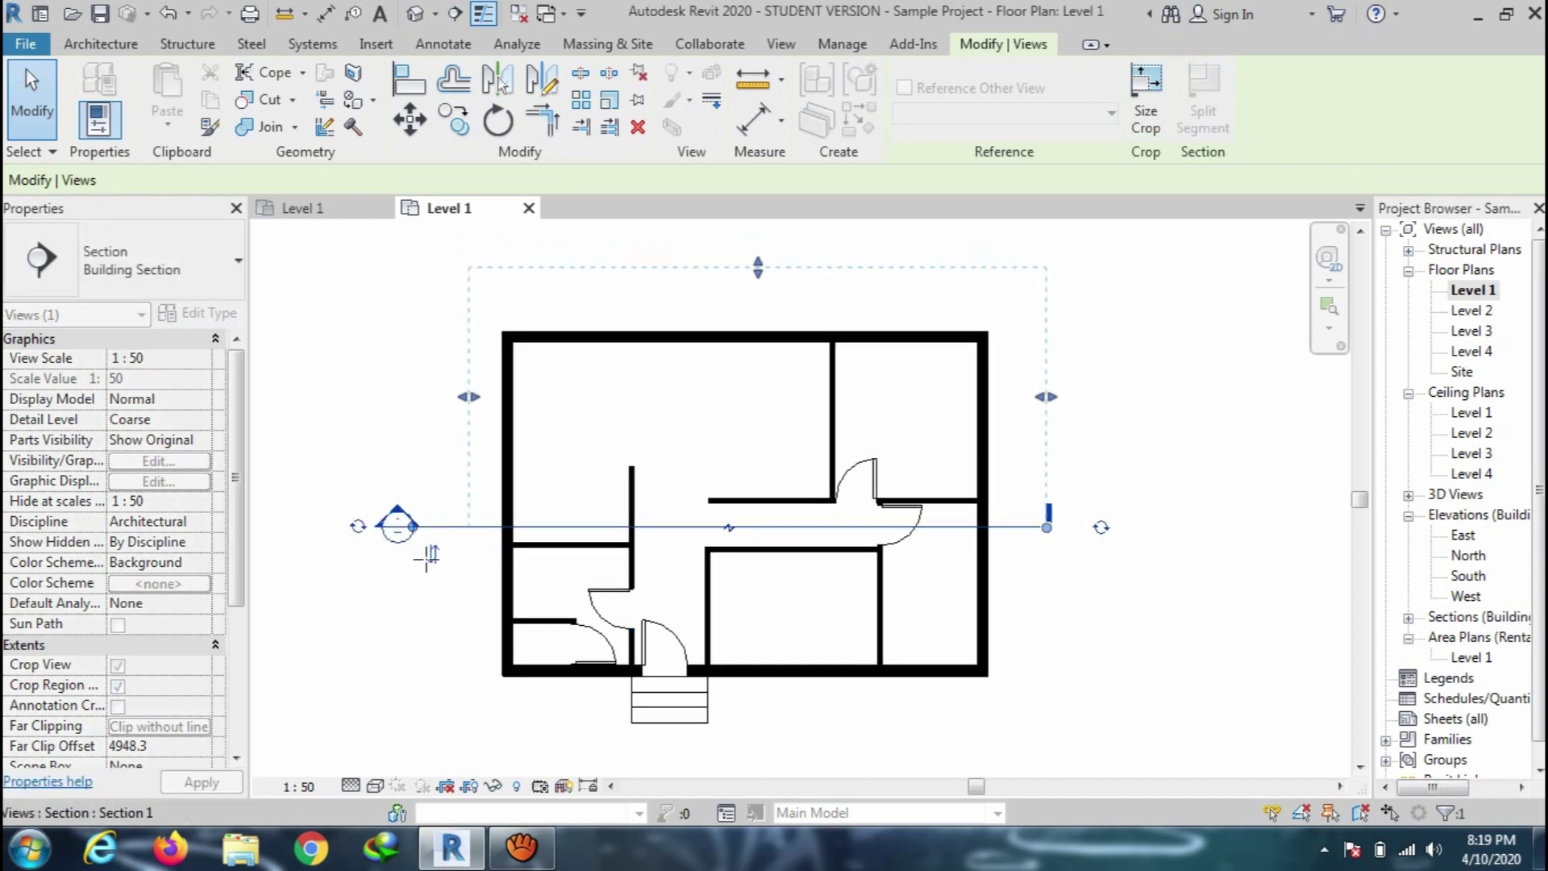
pyautogui.click(1047, 530)
pyautogui.click(1127, 527)
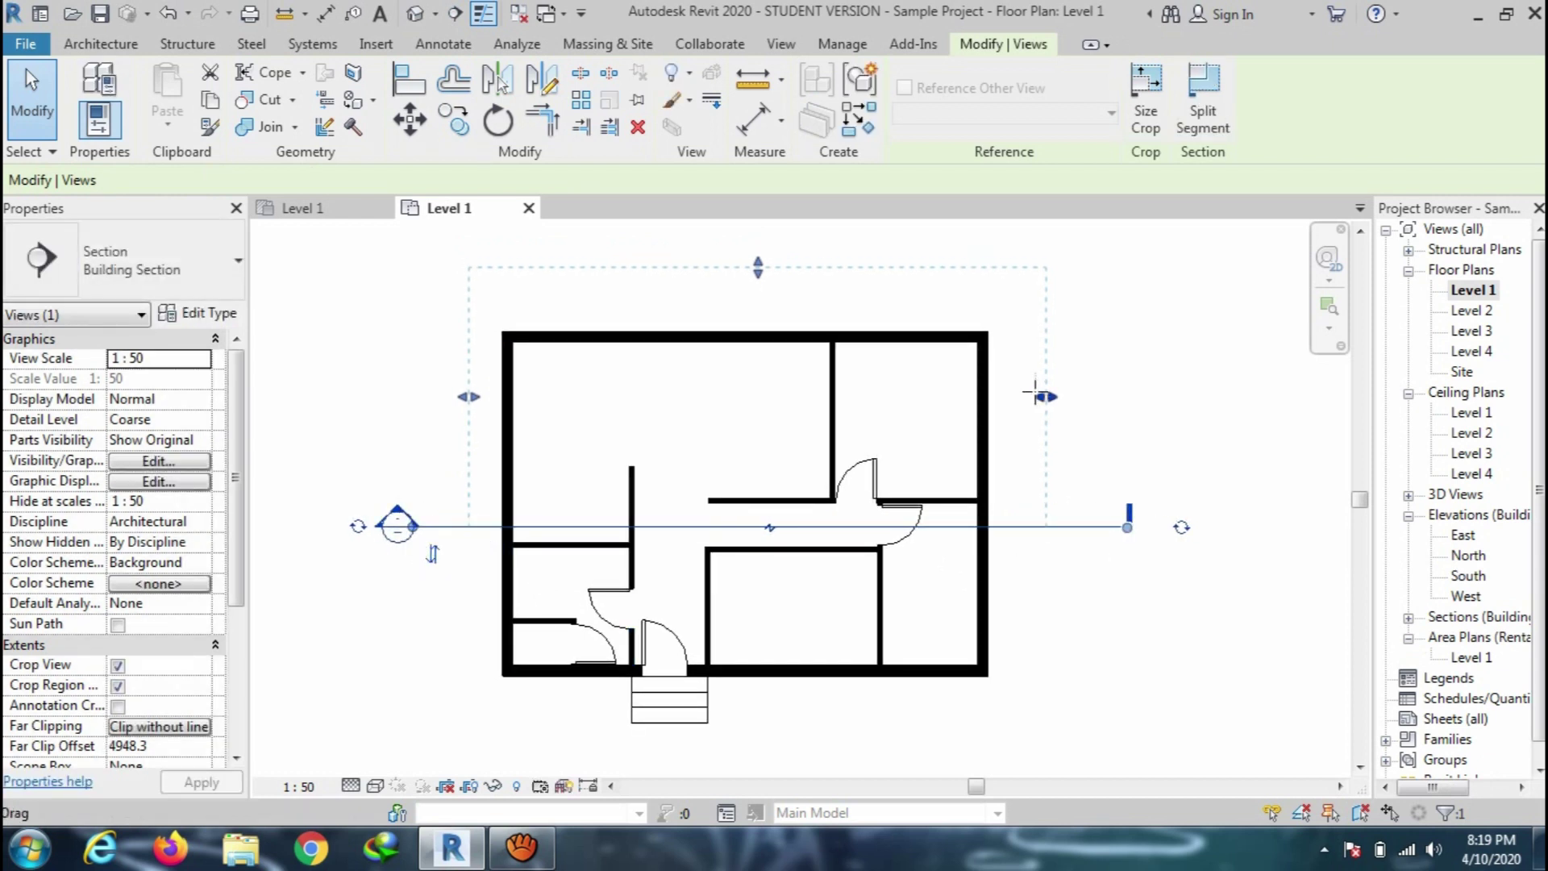
# Widen the section's crop region to the left and right, then deselect it
pyautogui.moveTo(1047, 405); pyautogui.dragTo(1126, 400)
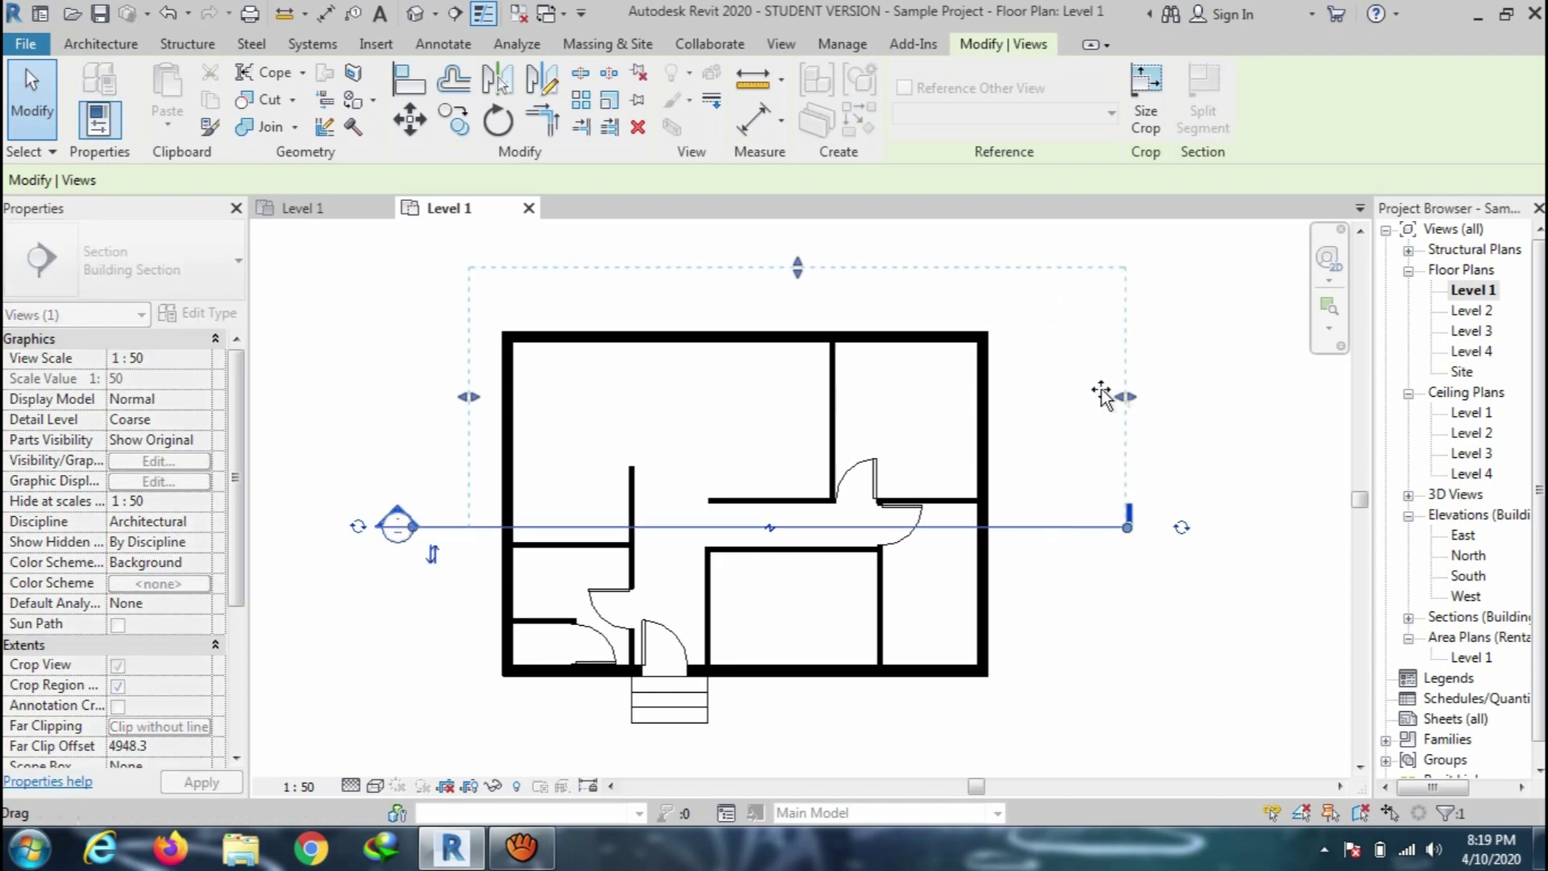
pyautogui.moveTo(468, 396); pyautogui.dragTo(415, 397)
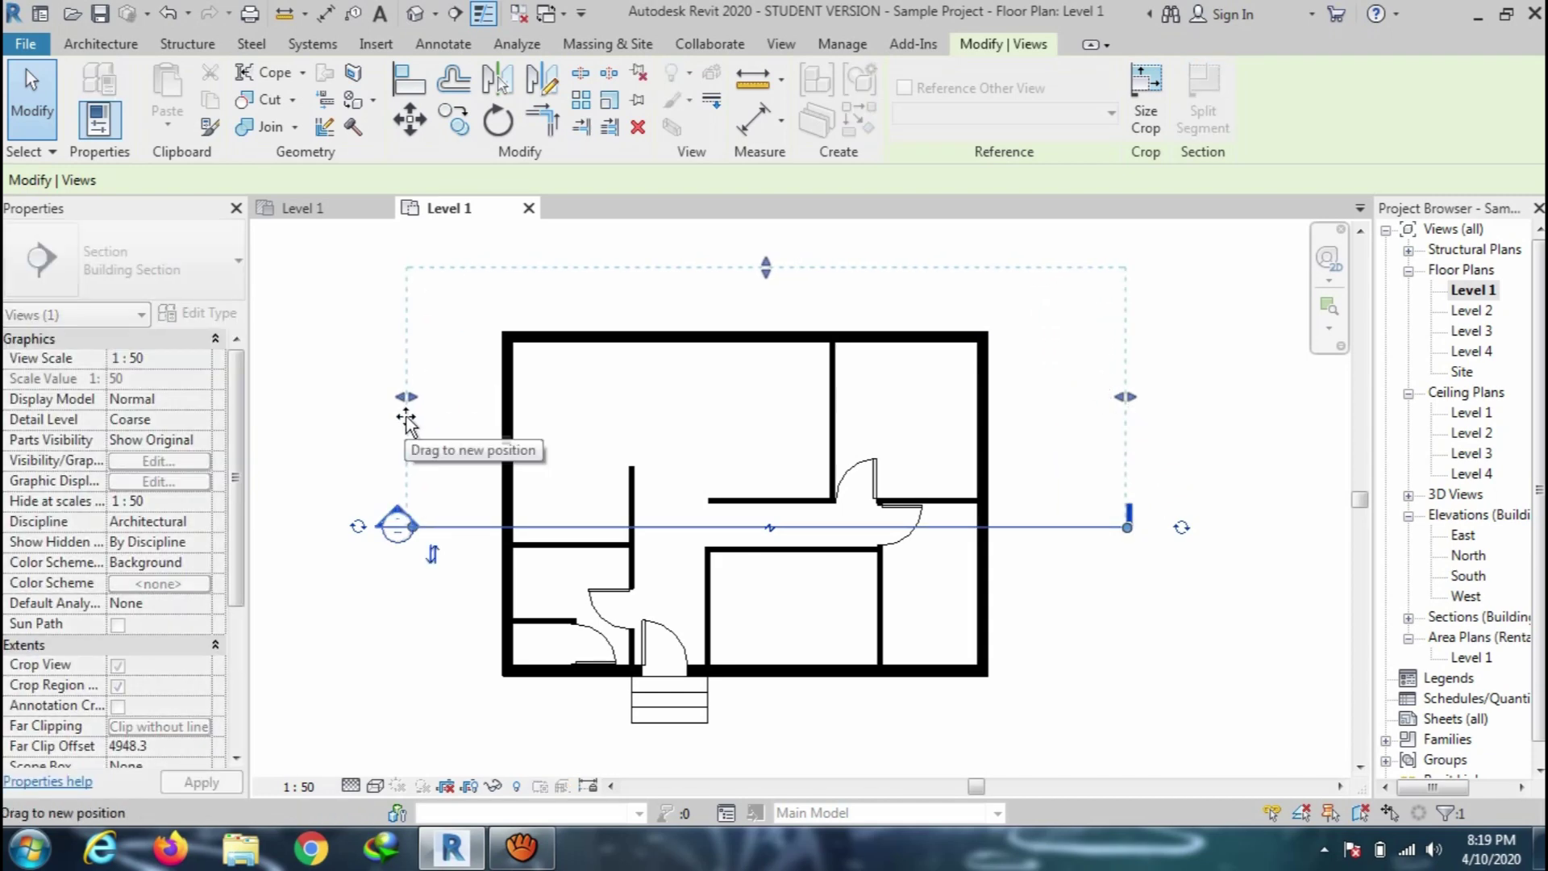
pyautogui.scroll(-1, 569, 387)
pyautogui.moveTo(570, 387); pyautogui.dragTo(674, 404, button='middle')
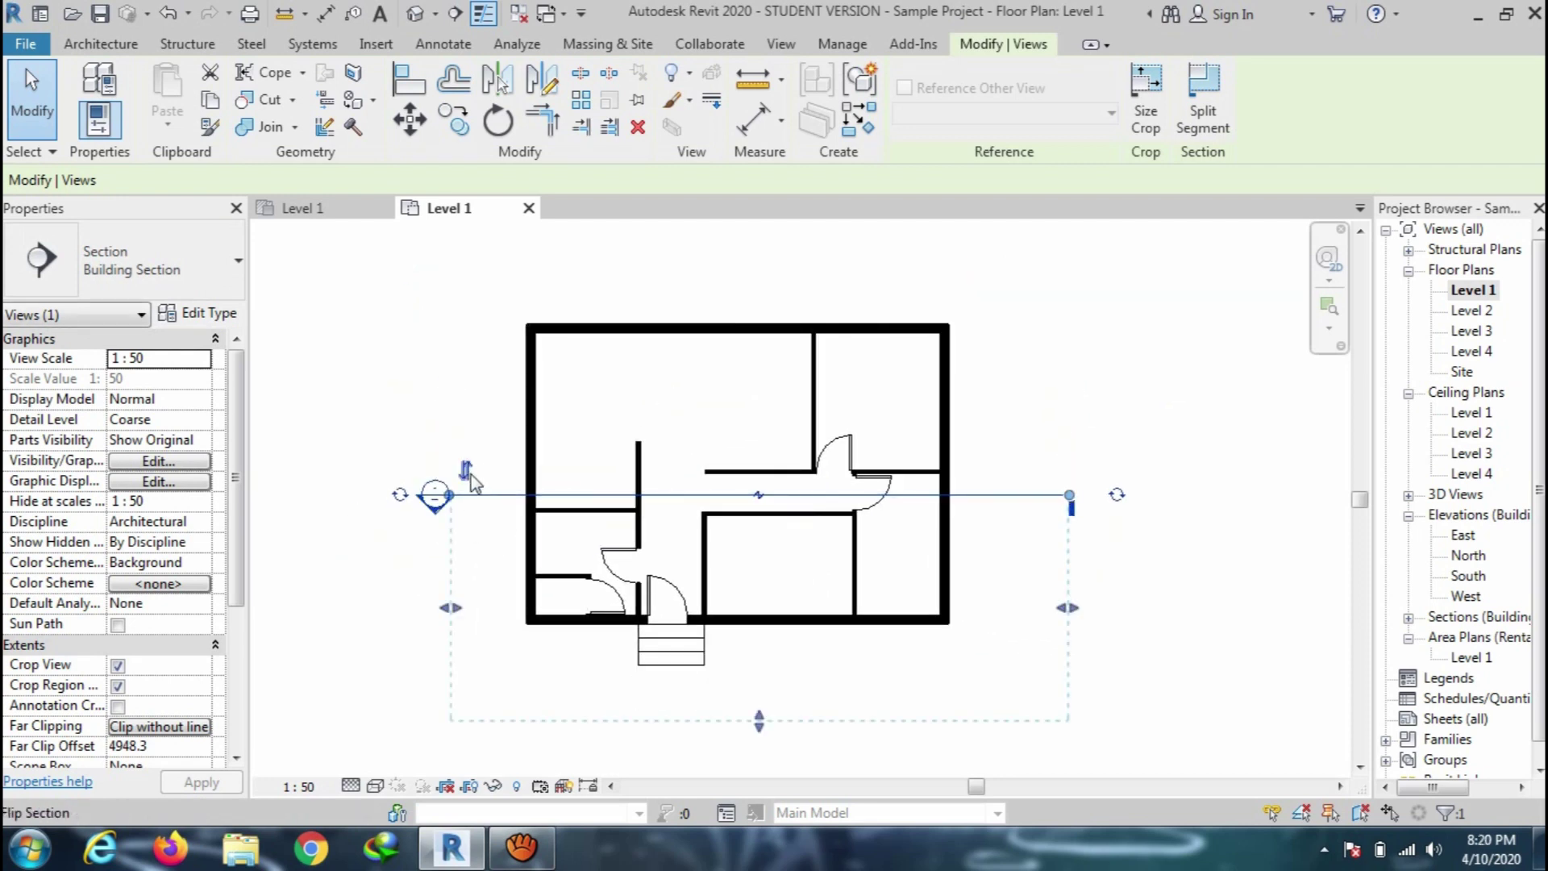
pyautogui.moveTo(895, 565); pyautogui.dragTo(852, 567, button='middle')
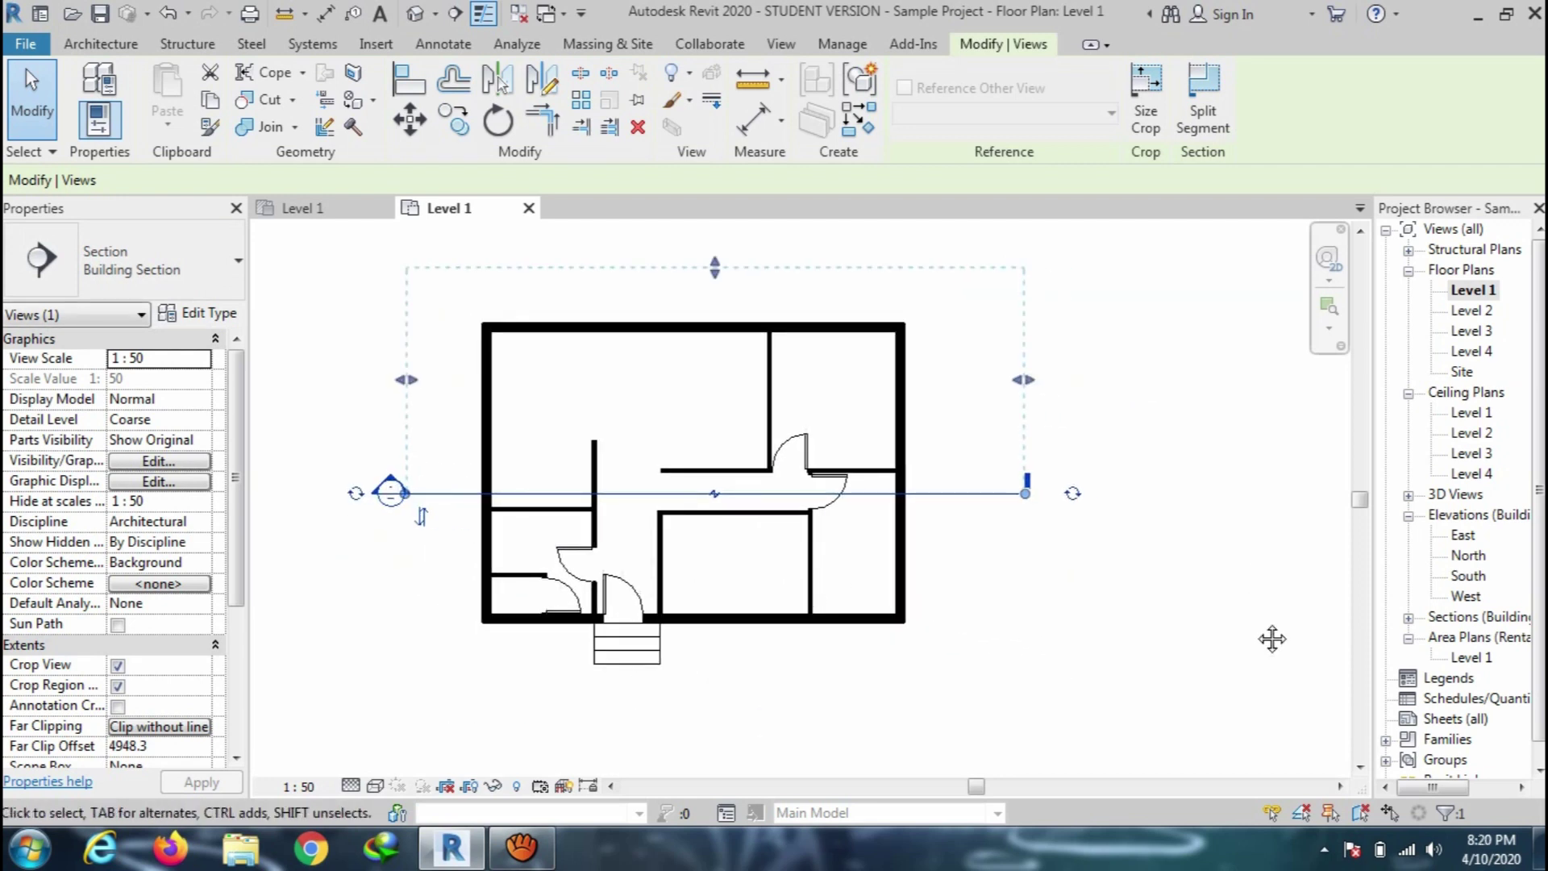
pyautogui.click(1407, 626)
# Rename Section 1 to 'default section' in the Project Browser and open that section view
pyautogui.click(1409, 618)
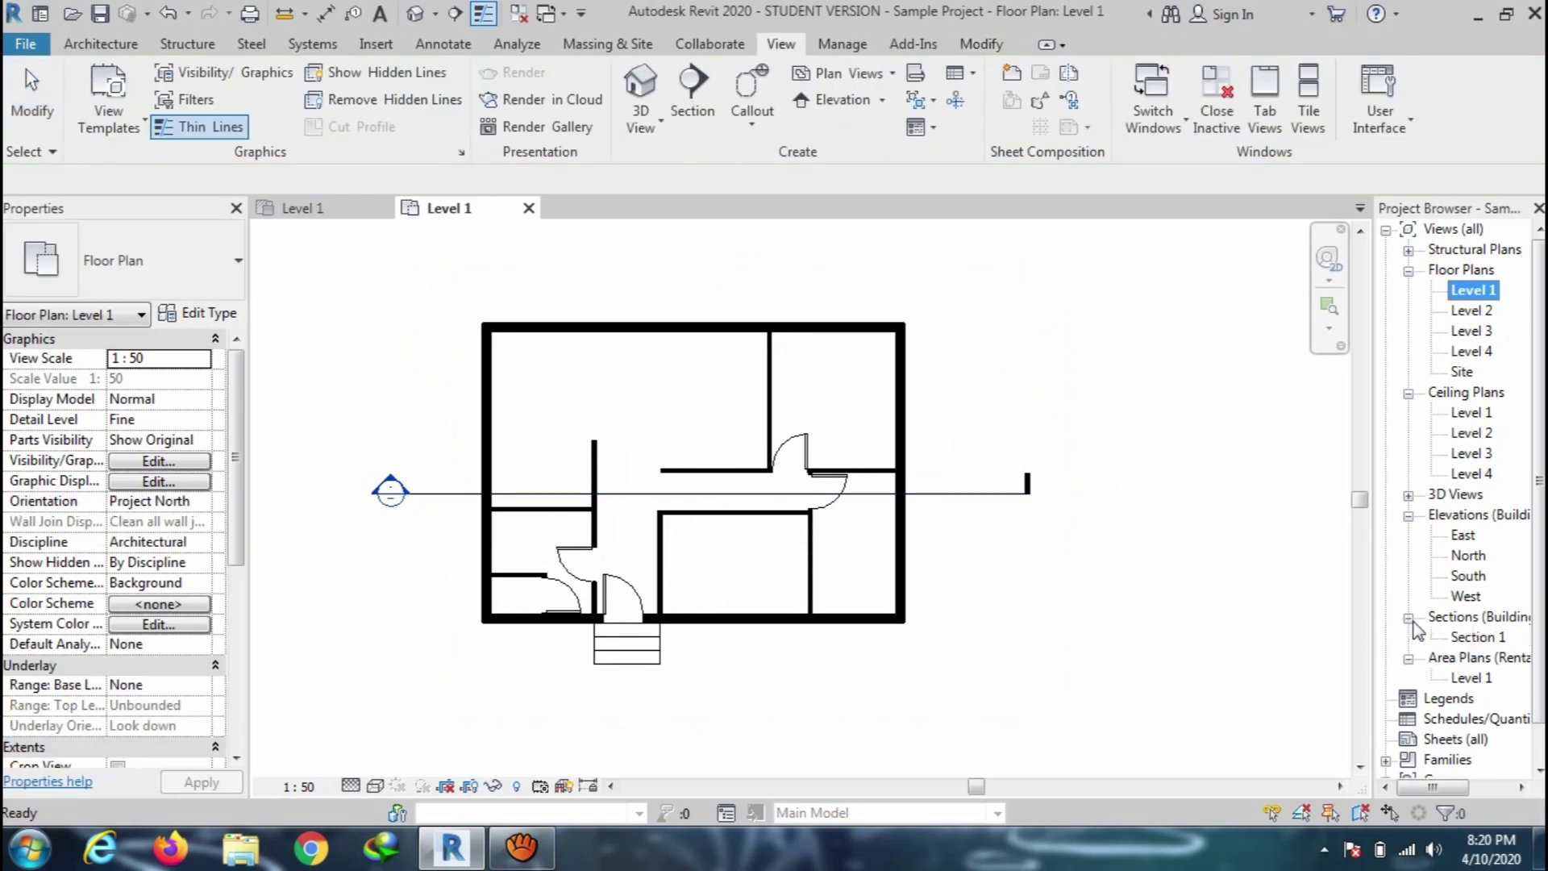
pyautogui.scroll(-1, 1541, 557)
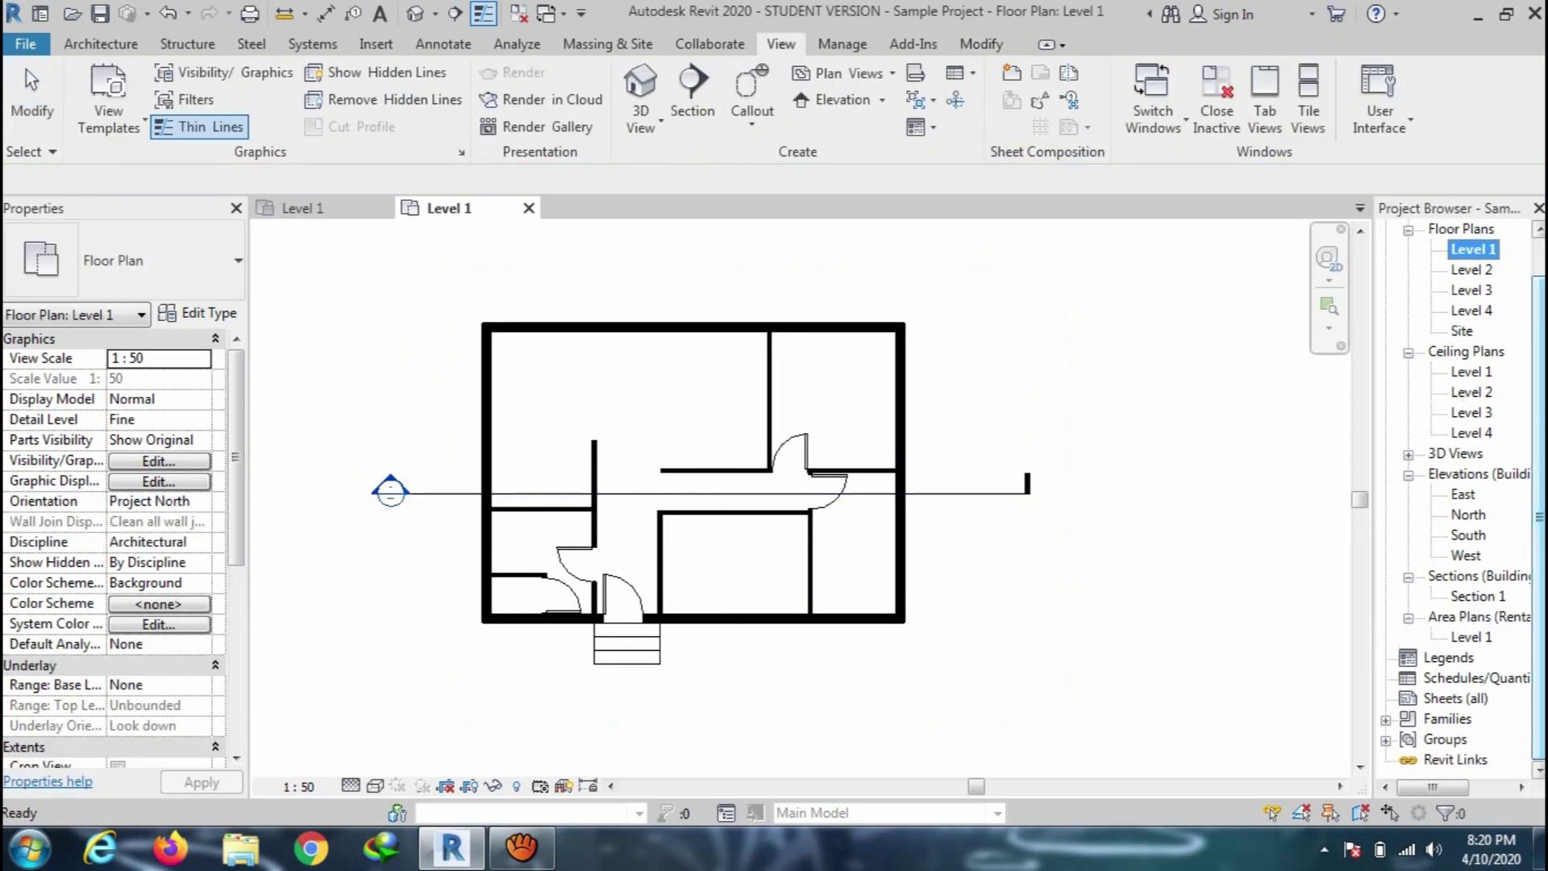
pyautogui.rightClick(1489, 597)
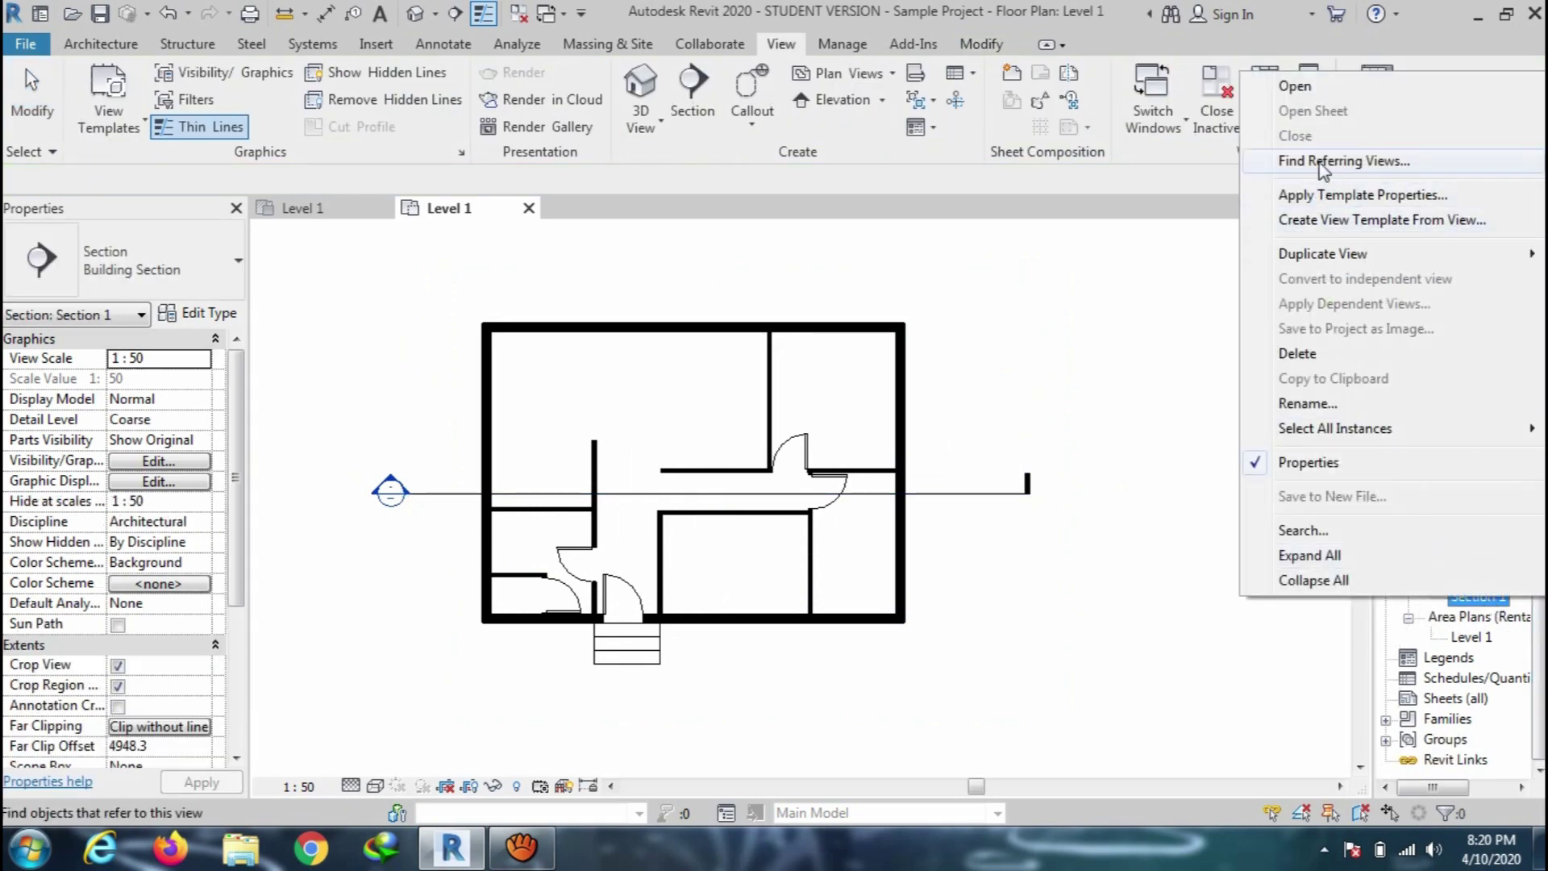
pyautogui.click(1308, 404)
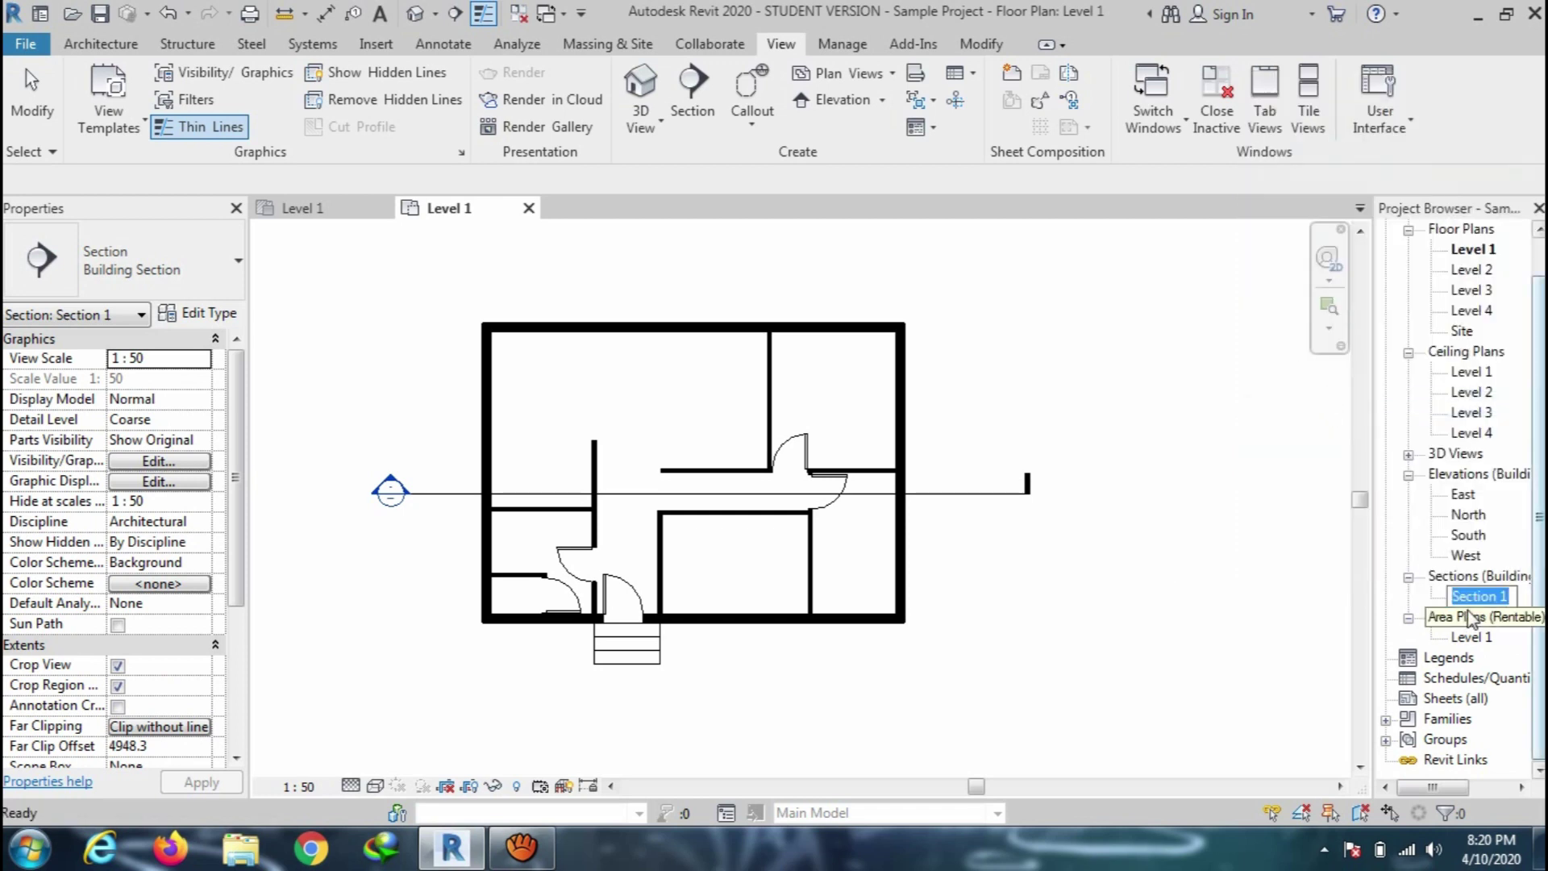
pyautogui.write('default section')
pyautogui.press('Return')
pyautogui.moveTo(891, 556); pyautogui.dragTo(898, 545, button='middle')
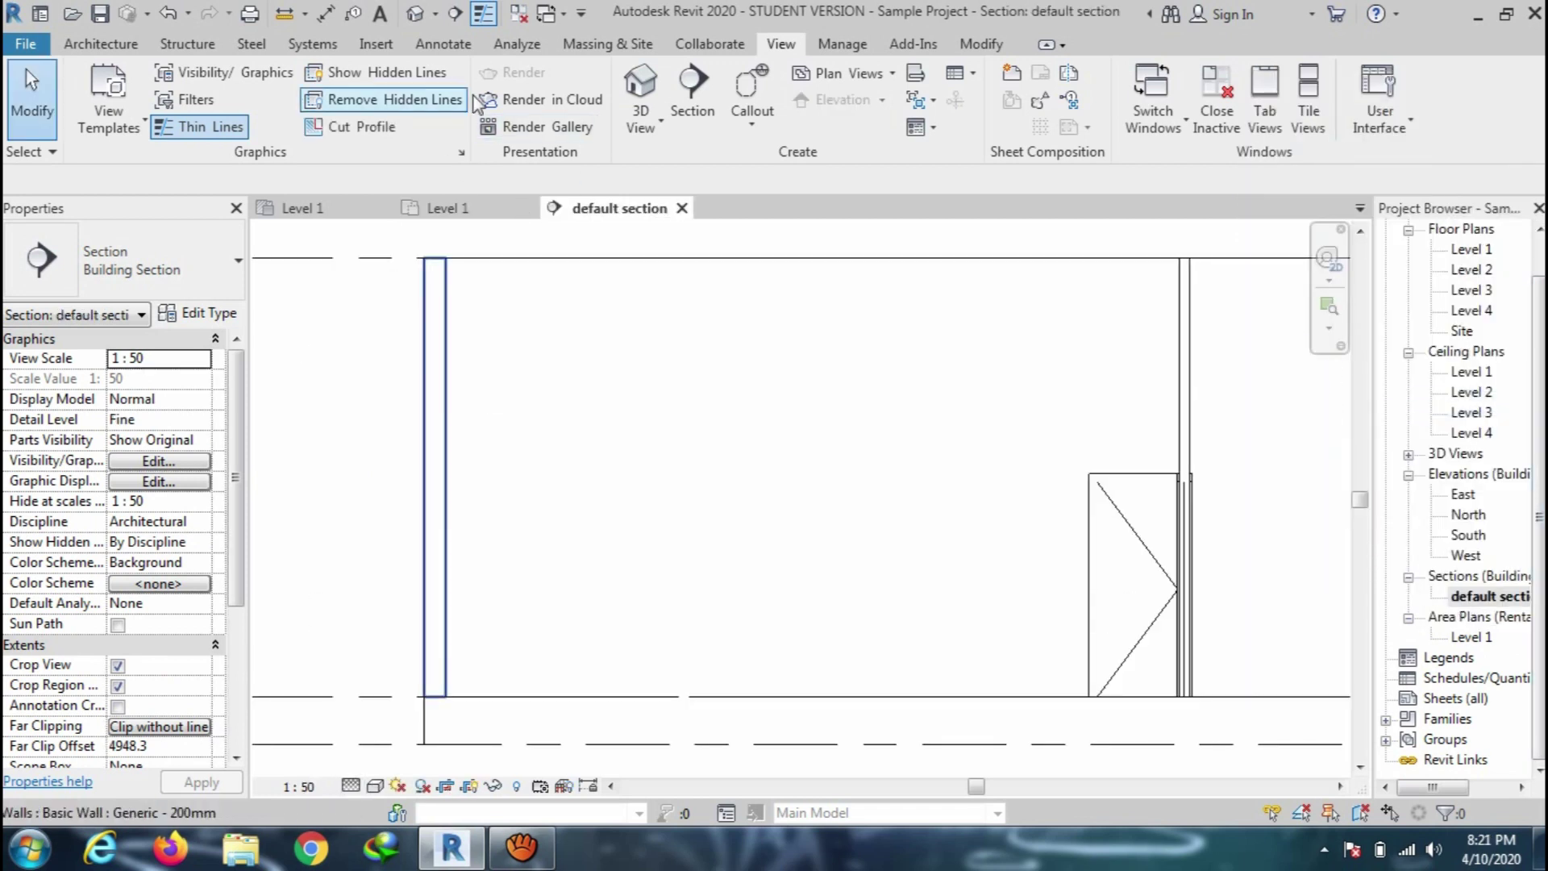
pyautogui.click(439, 44)
# Start a Filled Region and draw a rectangle from the left wall's top corner to its bottom corner
pyautogui.moveTo(580, 398); pyautogui.dragTo(584, 392, button='middle')
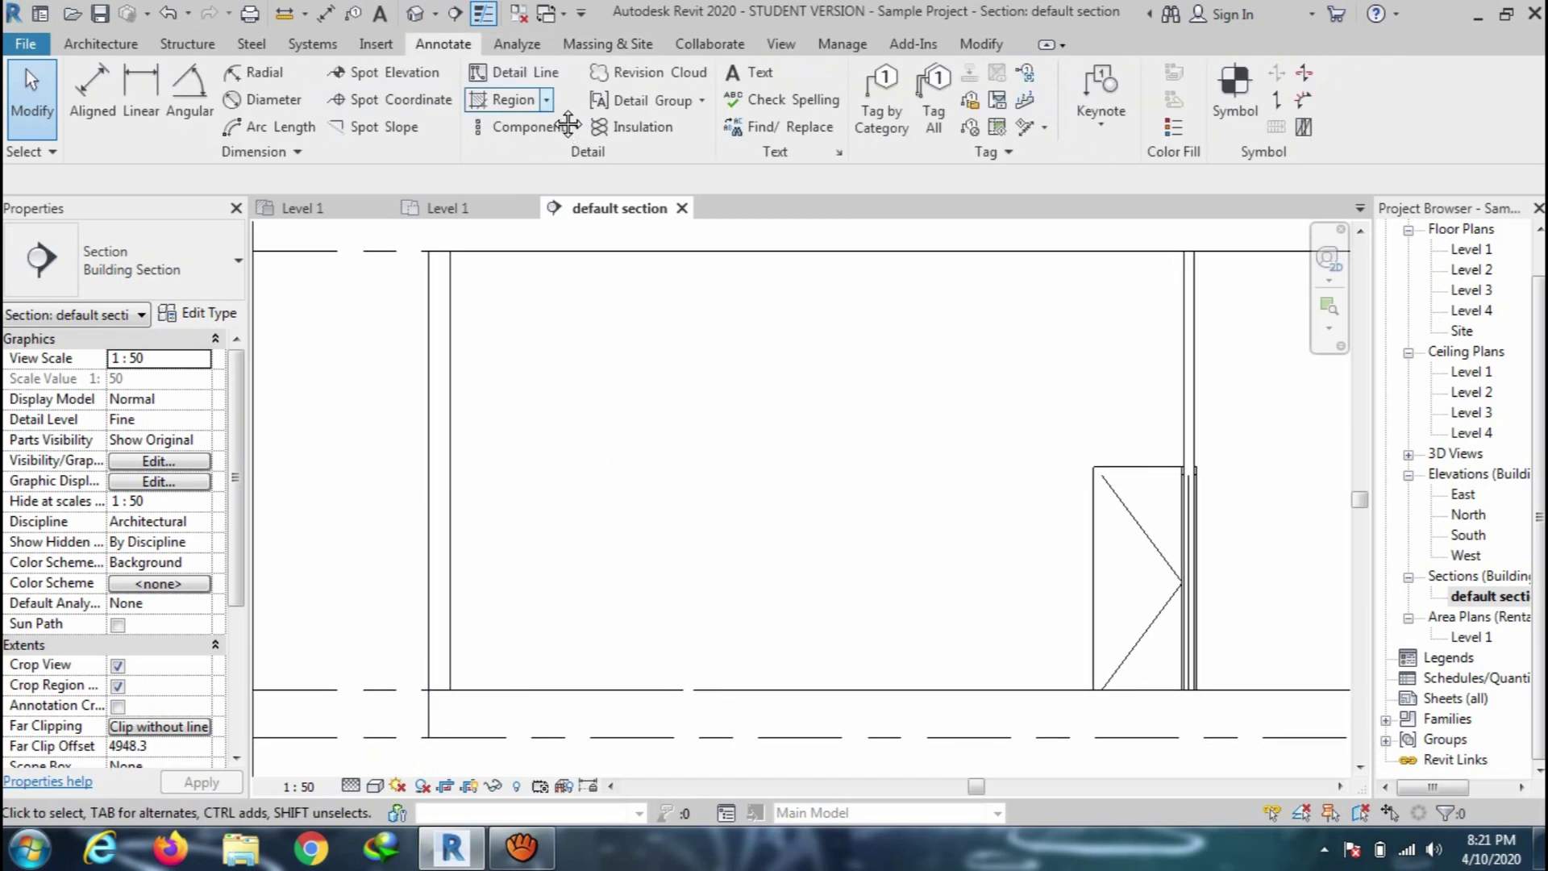
pyautogui.click(547, 99)
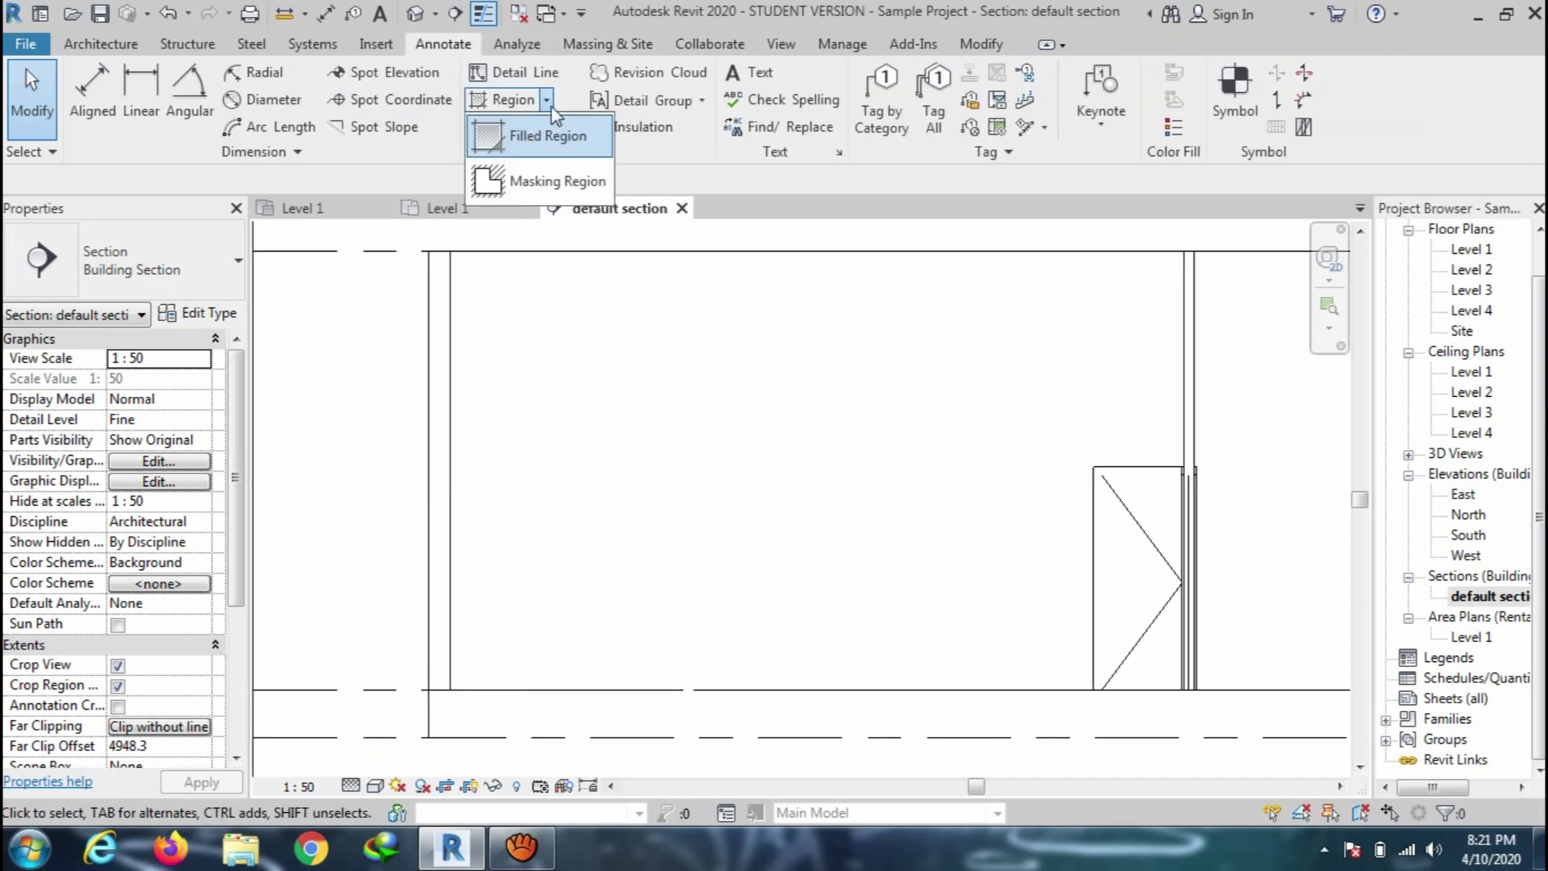
pyautogui.click(579, 139)
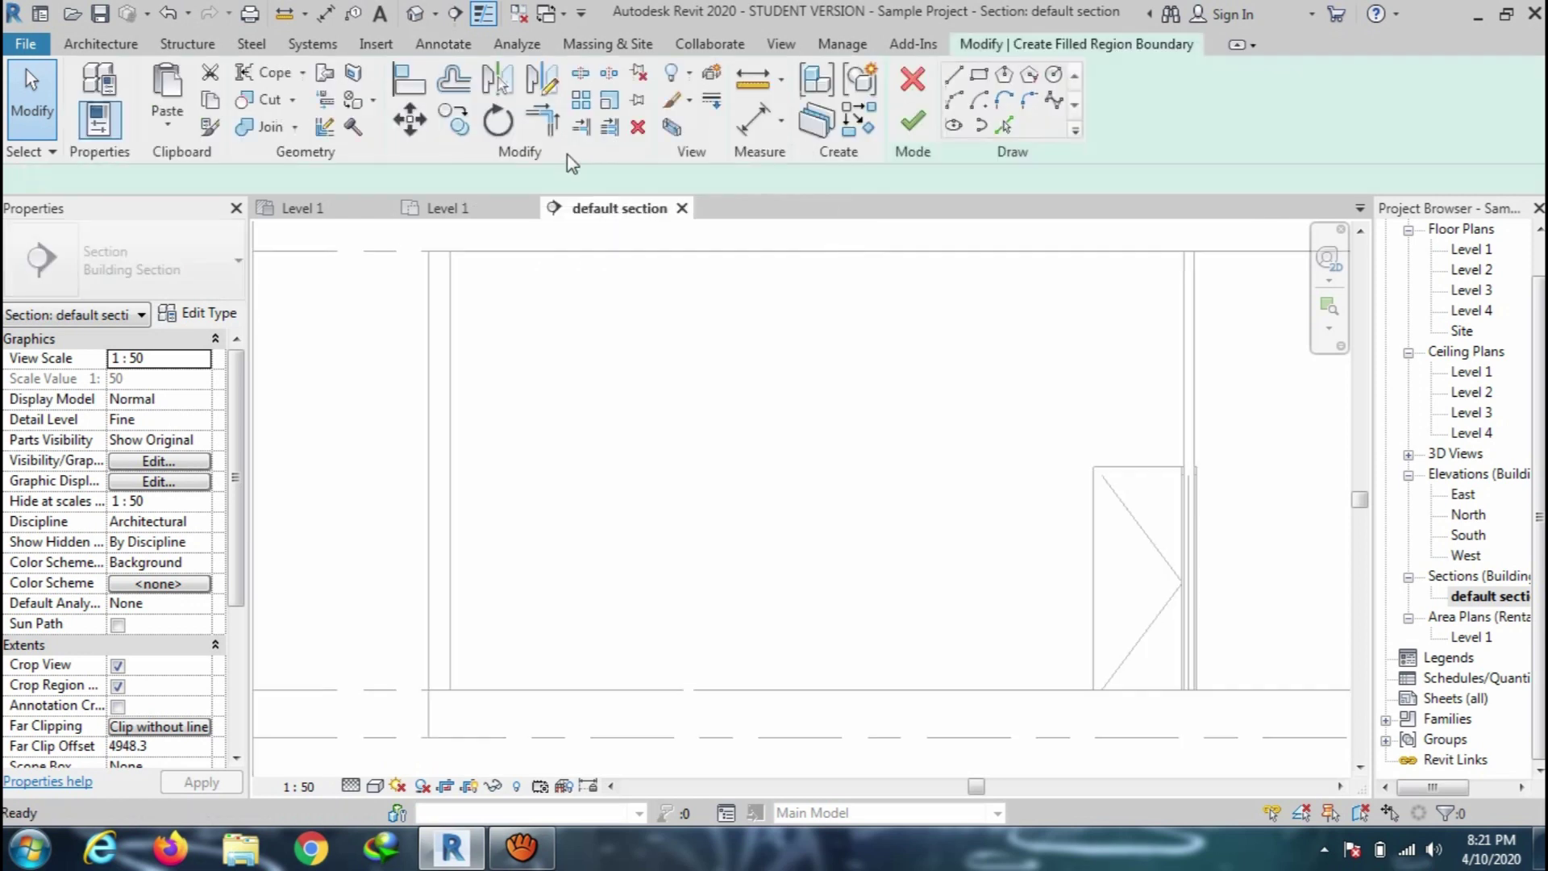
pyautogui.click(978, 75)
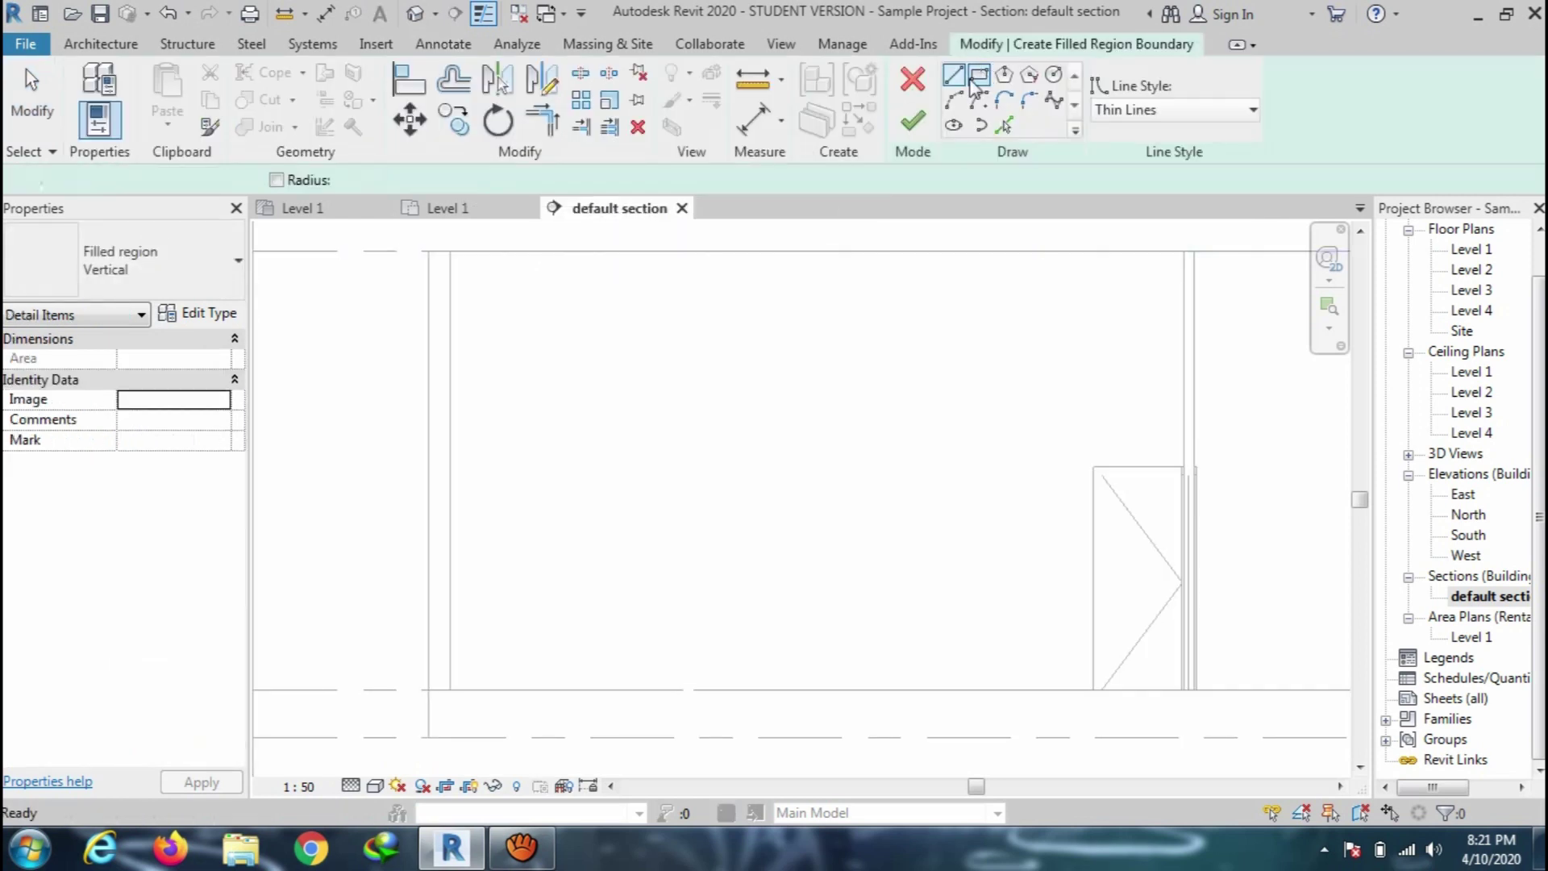
pyautogui.click(427, 252)
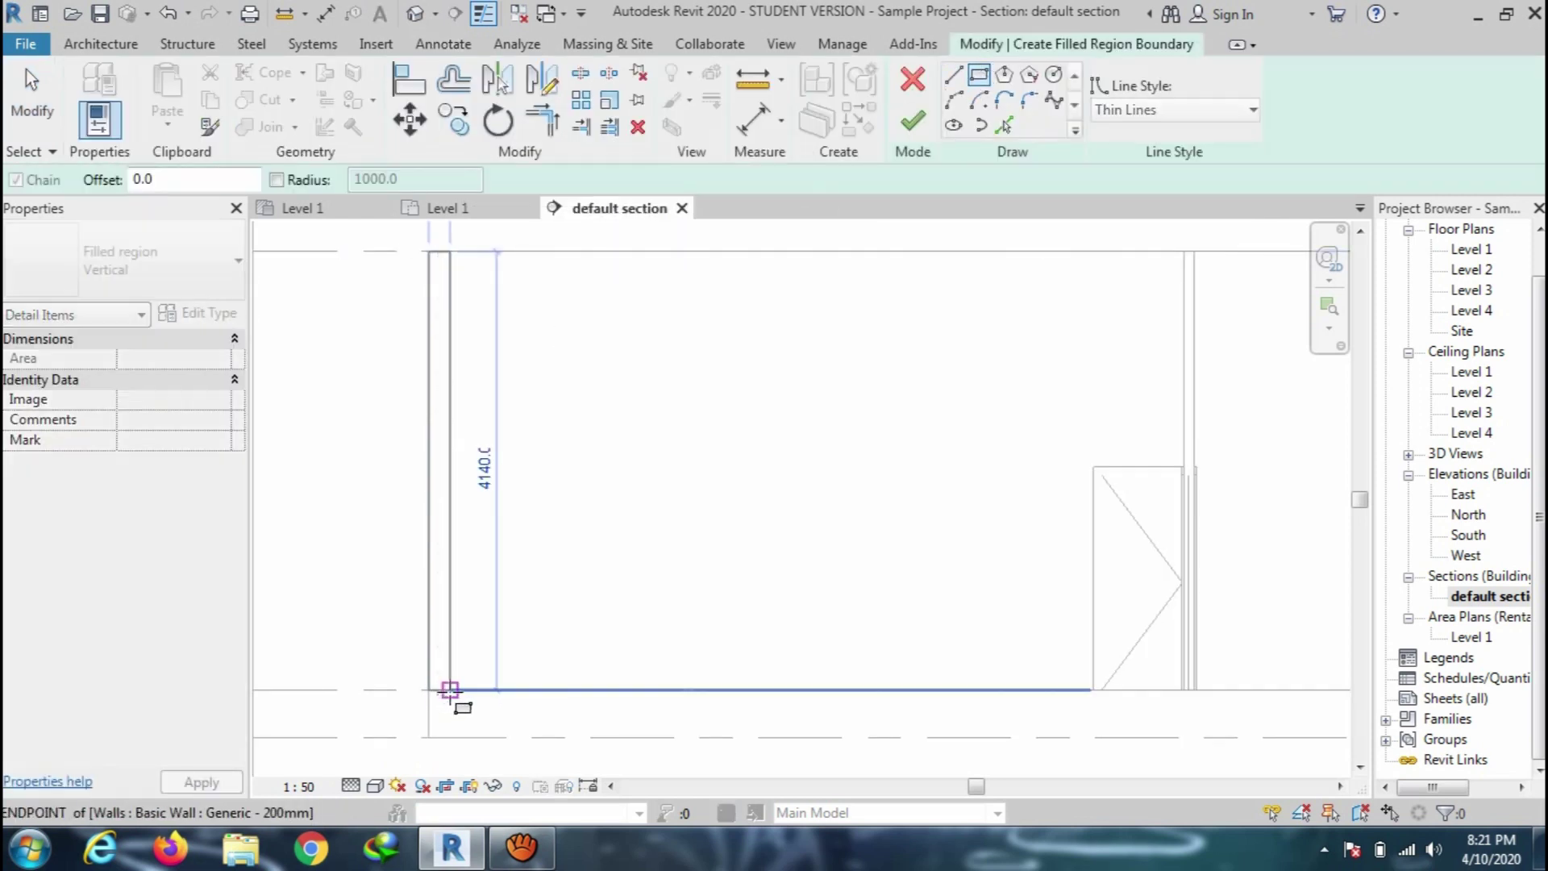
pyautogui.click(450, 689)
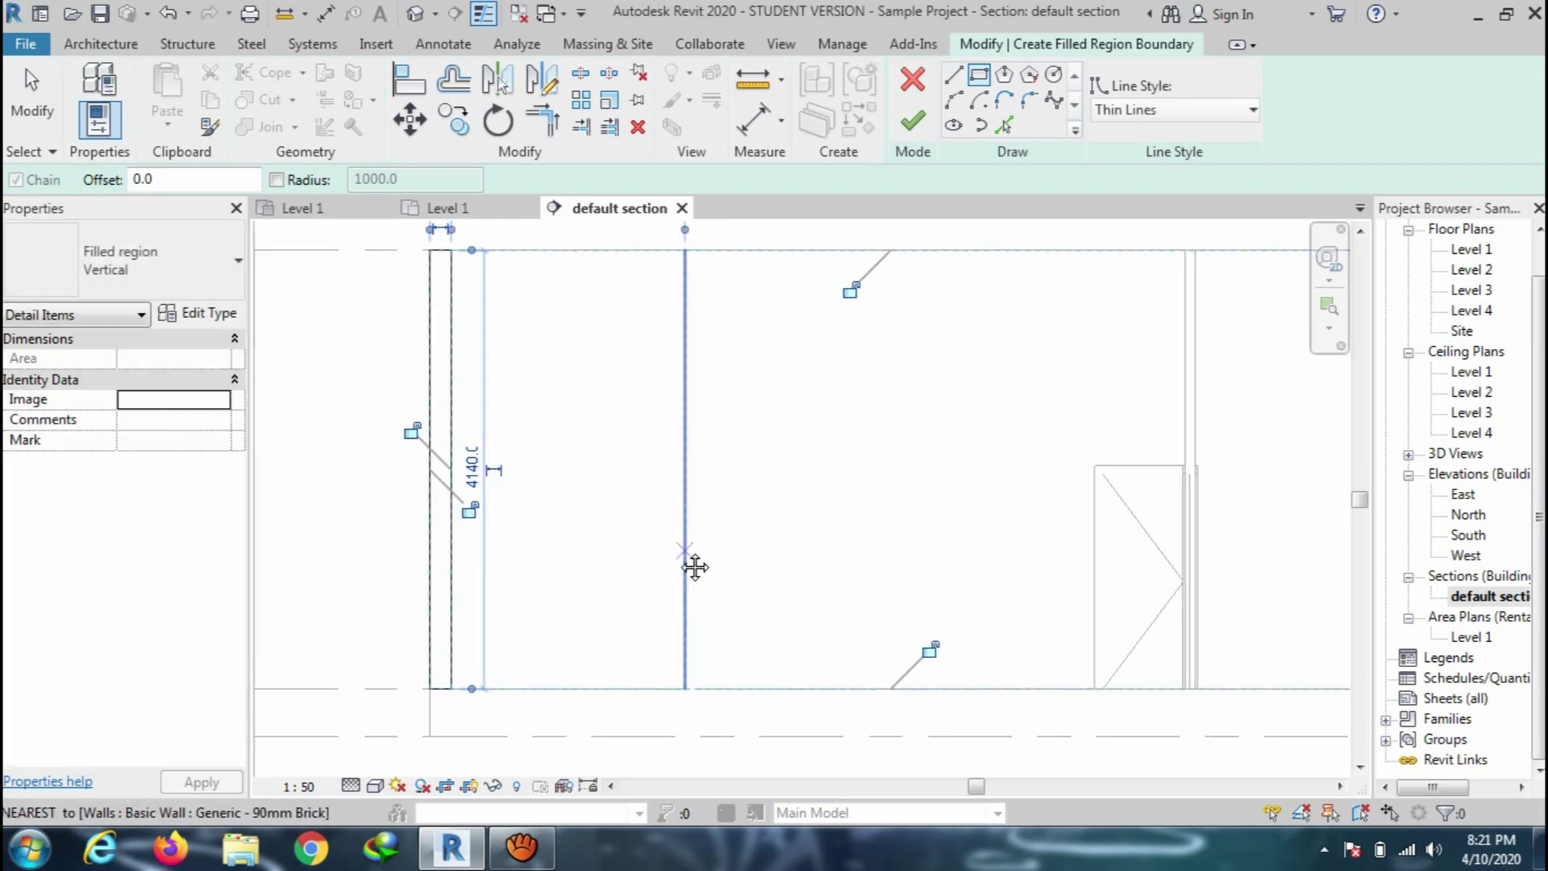
# Change the filled region type's foreground fill pattern to Brickwork [Drafting]
pyautogui.click(199, 313)
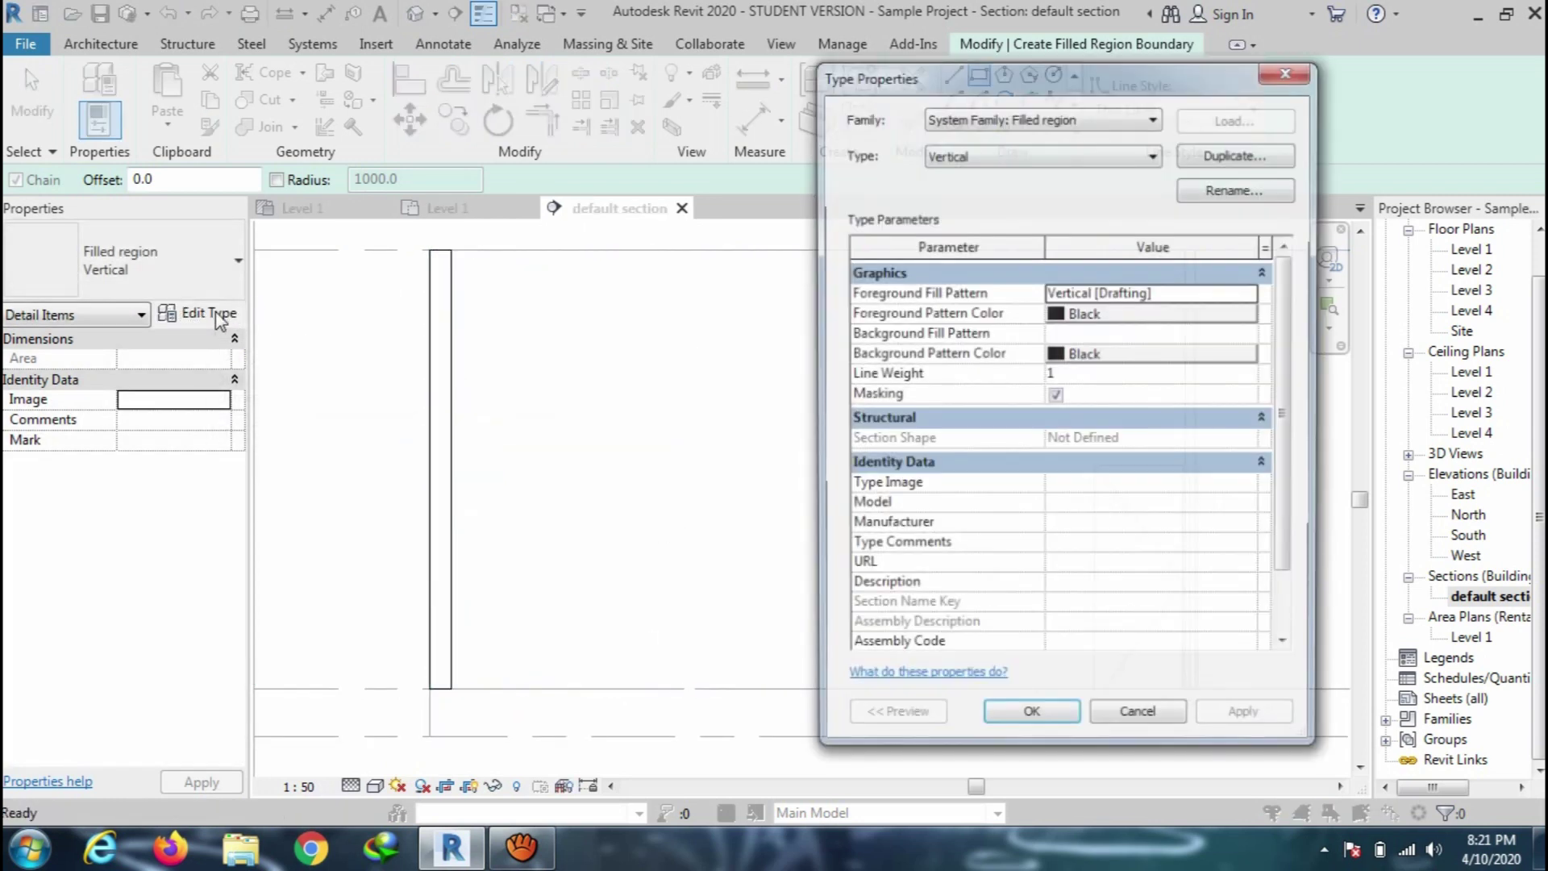
pyautogui.click(1213, 295)
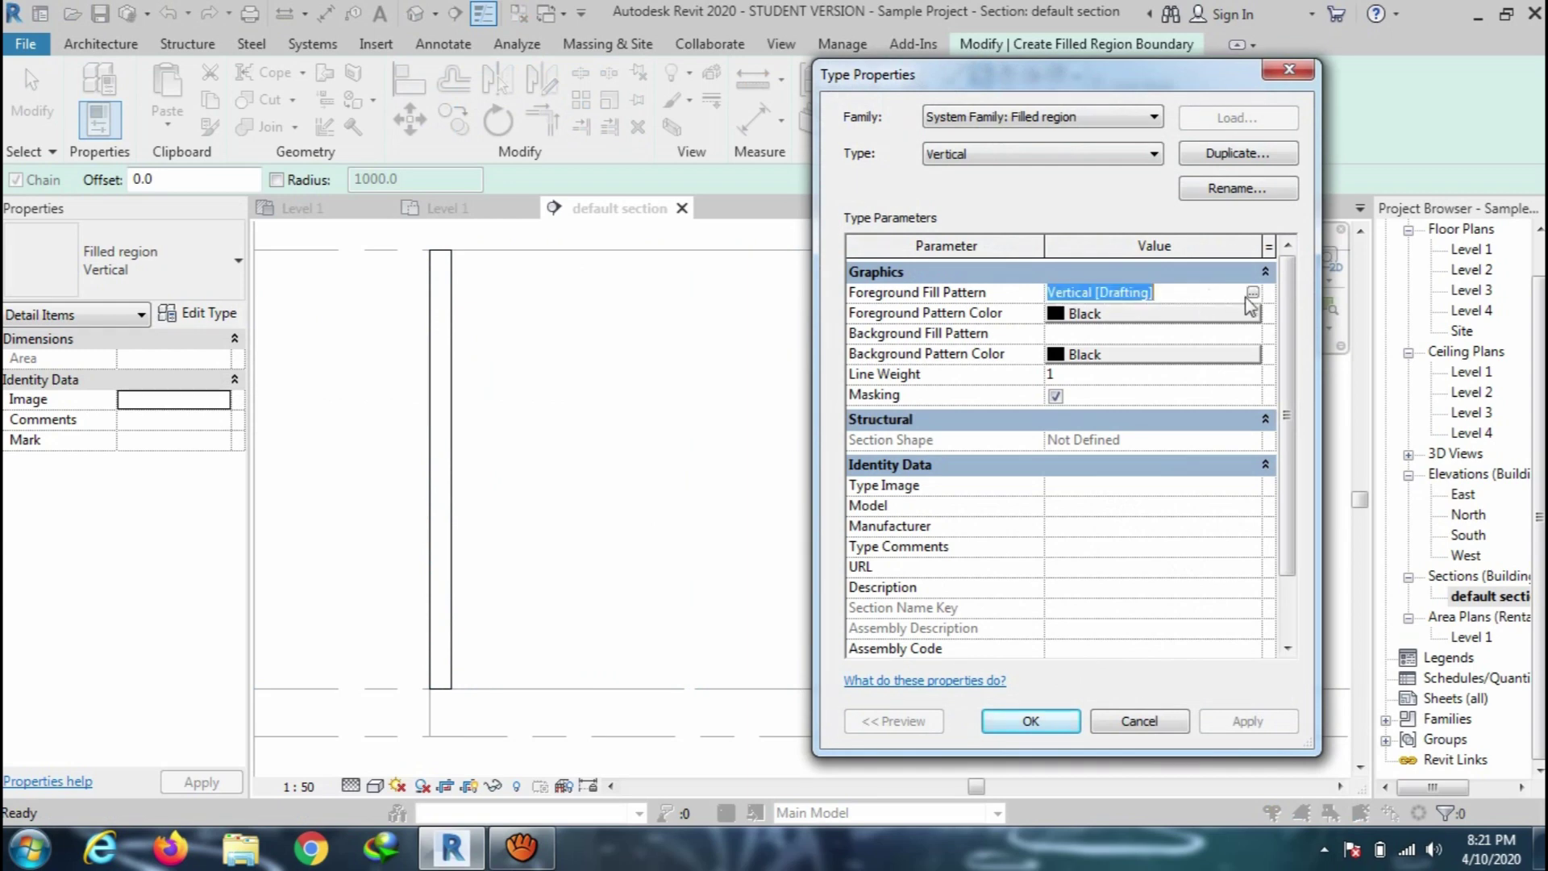
pyautogui.click(1252, 293)
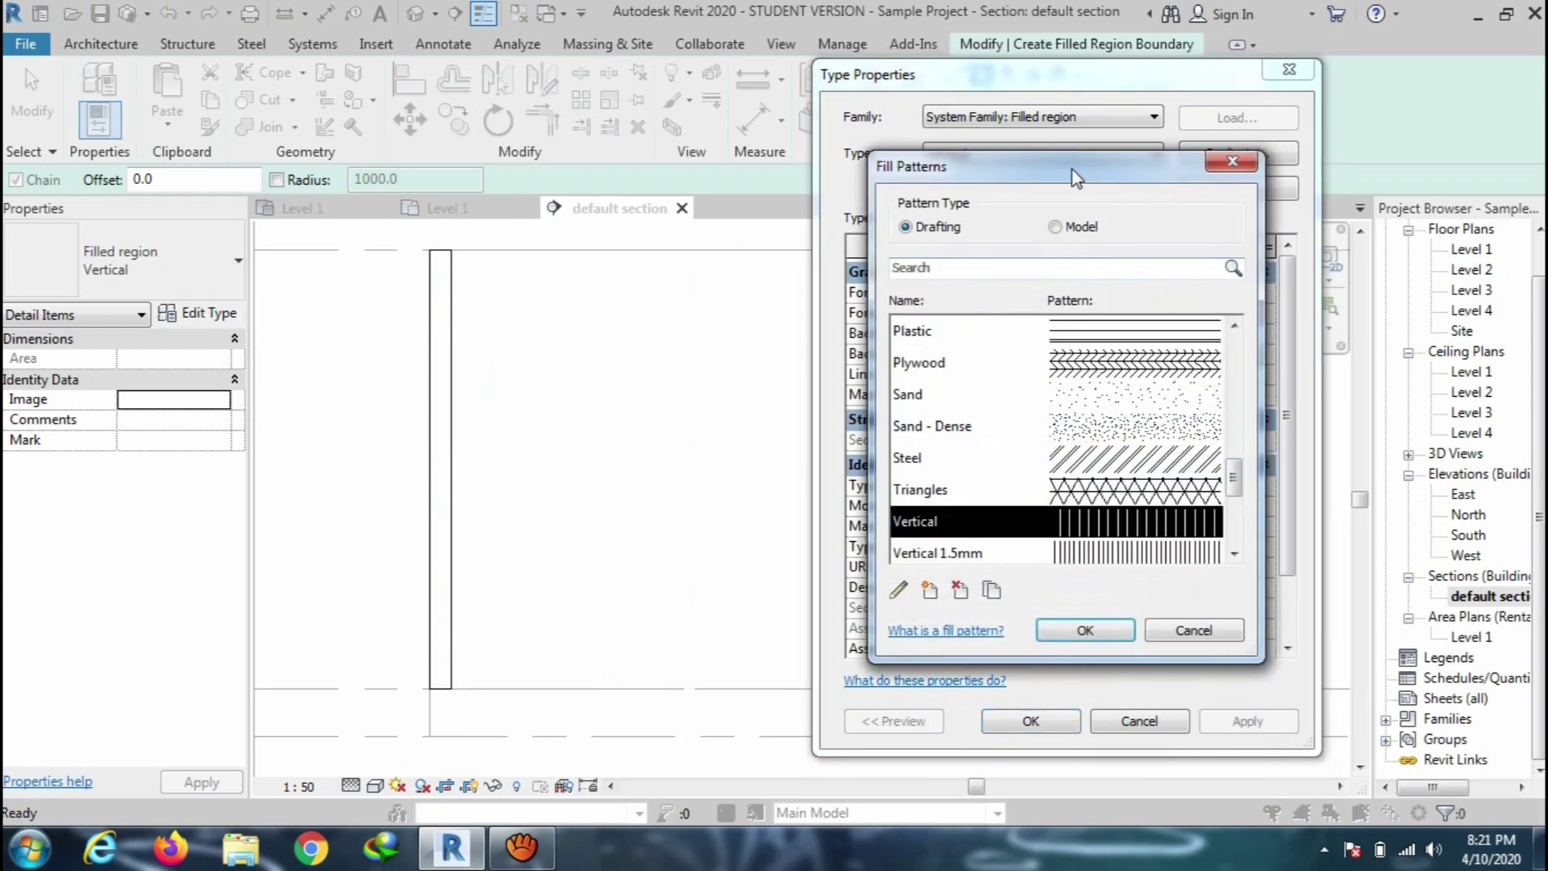
pyautogui.moveTo(1079, 171); pyautogui.dragTo(1083, 204)
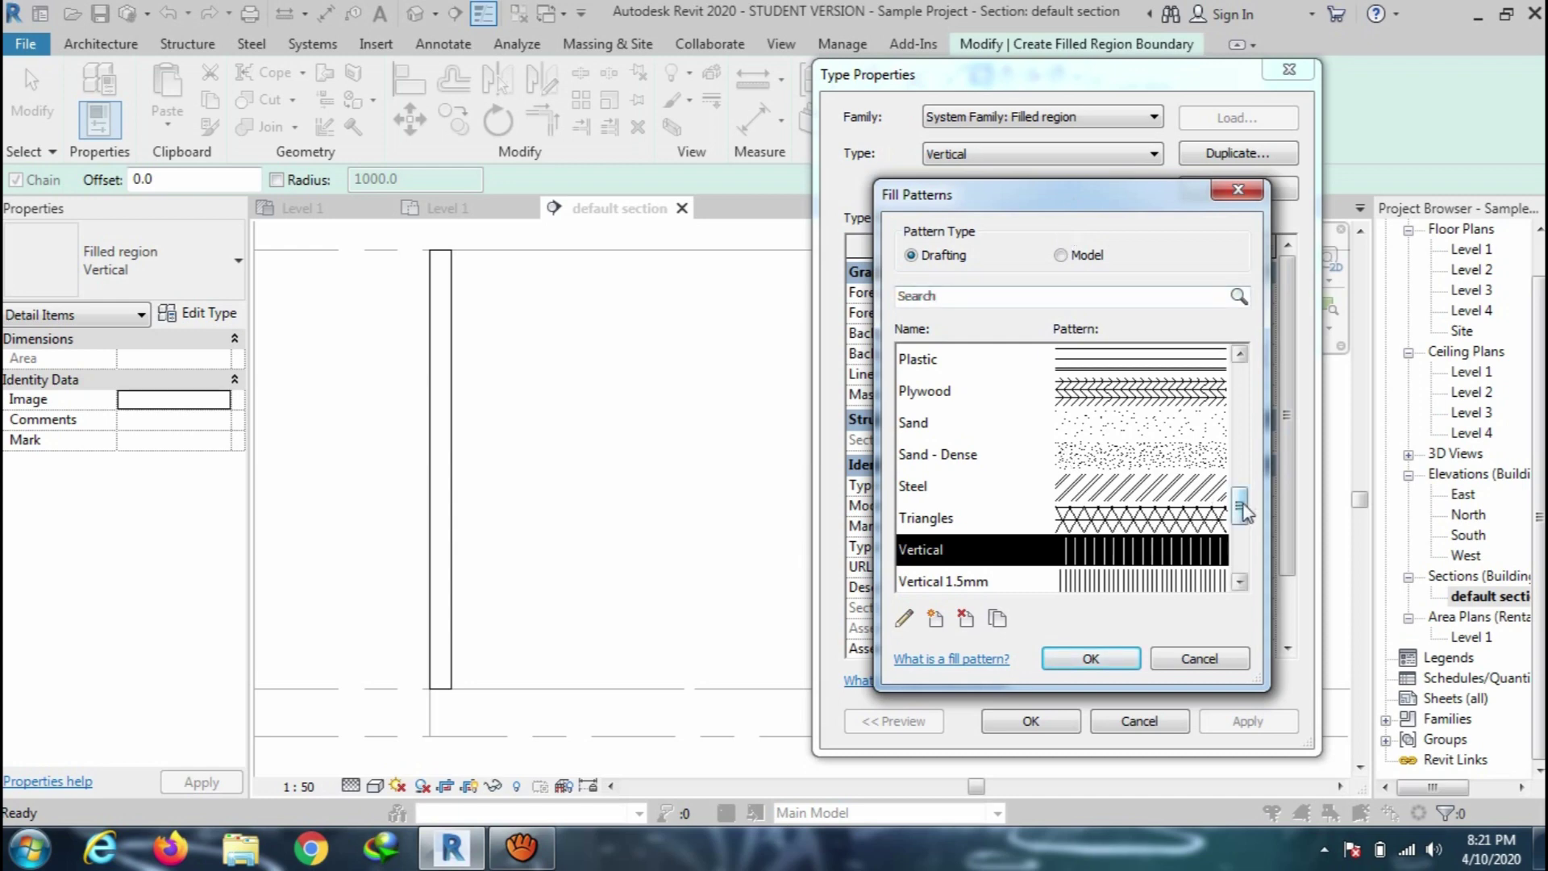
pyautogui.moveTo(1242, 508); pyautogui.dragTo(1230, 399)
pyautogui.click(1189, 393)
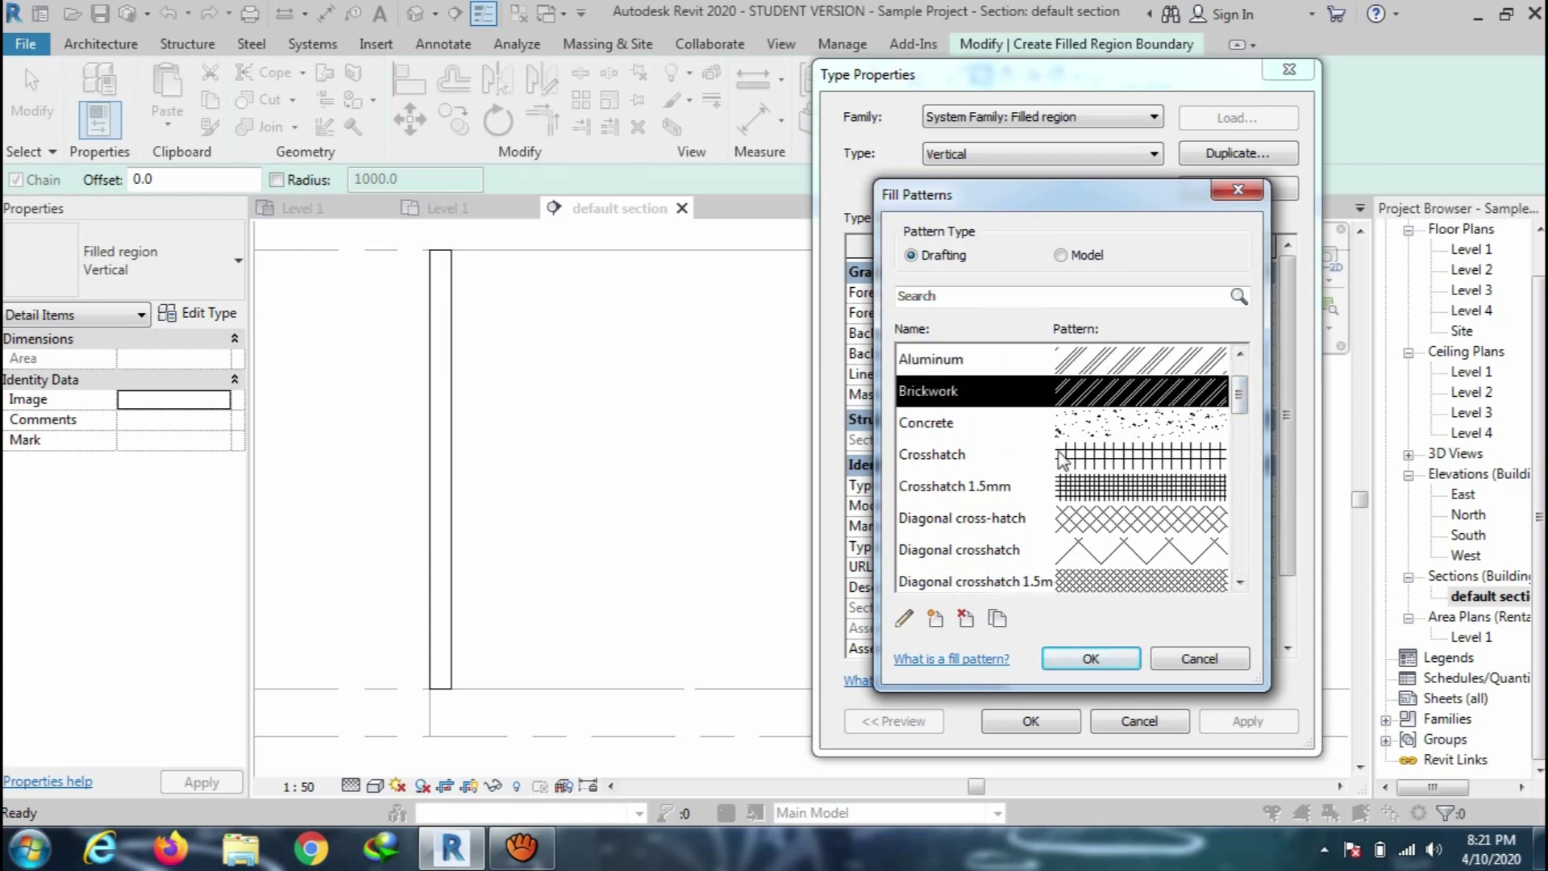
pyautogui.click(1113, 663)
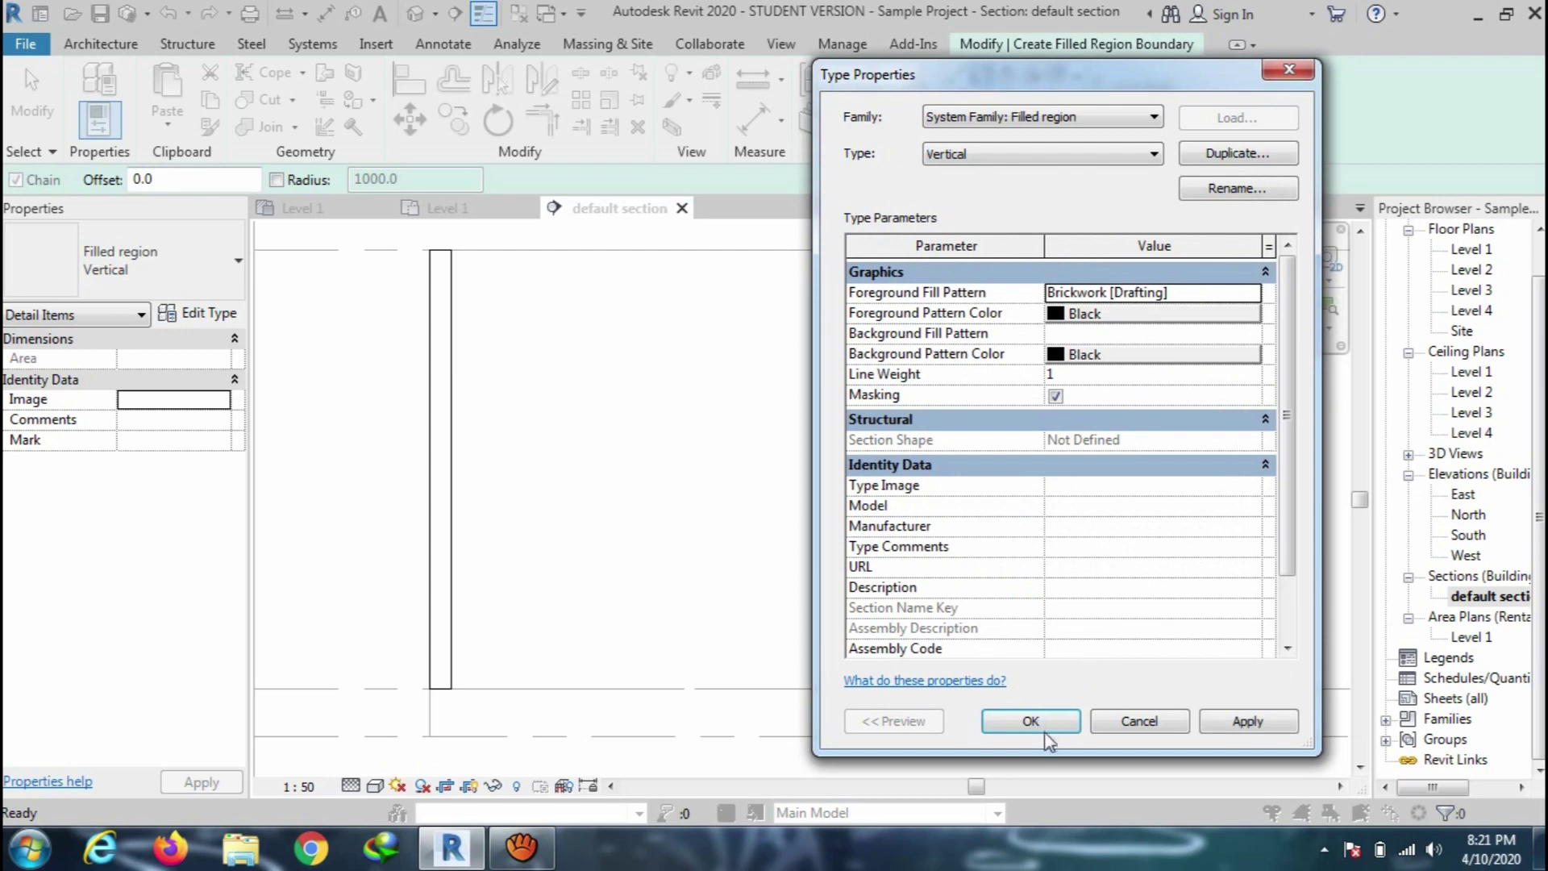
# Accept the type changes and finish the brick-hatched filled region on the left wall
pyautogui.click(1067, 727)
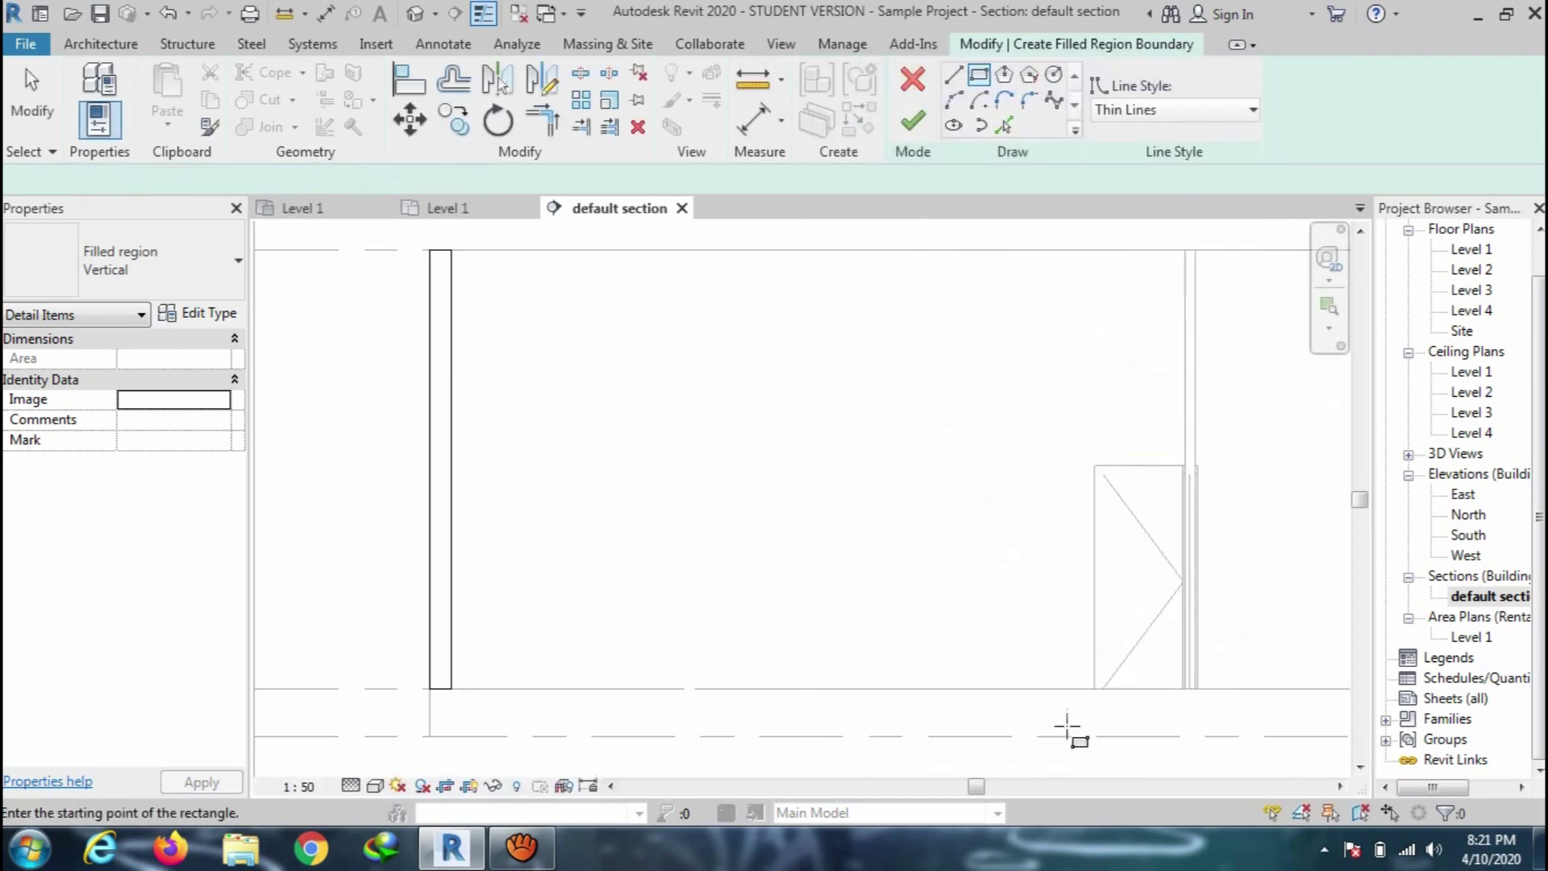
pyautogui.click(914, 122)
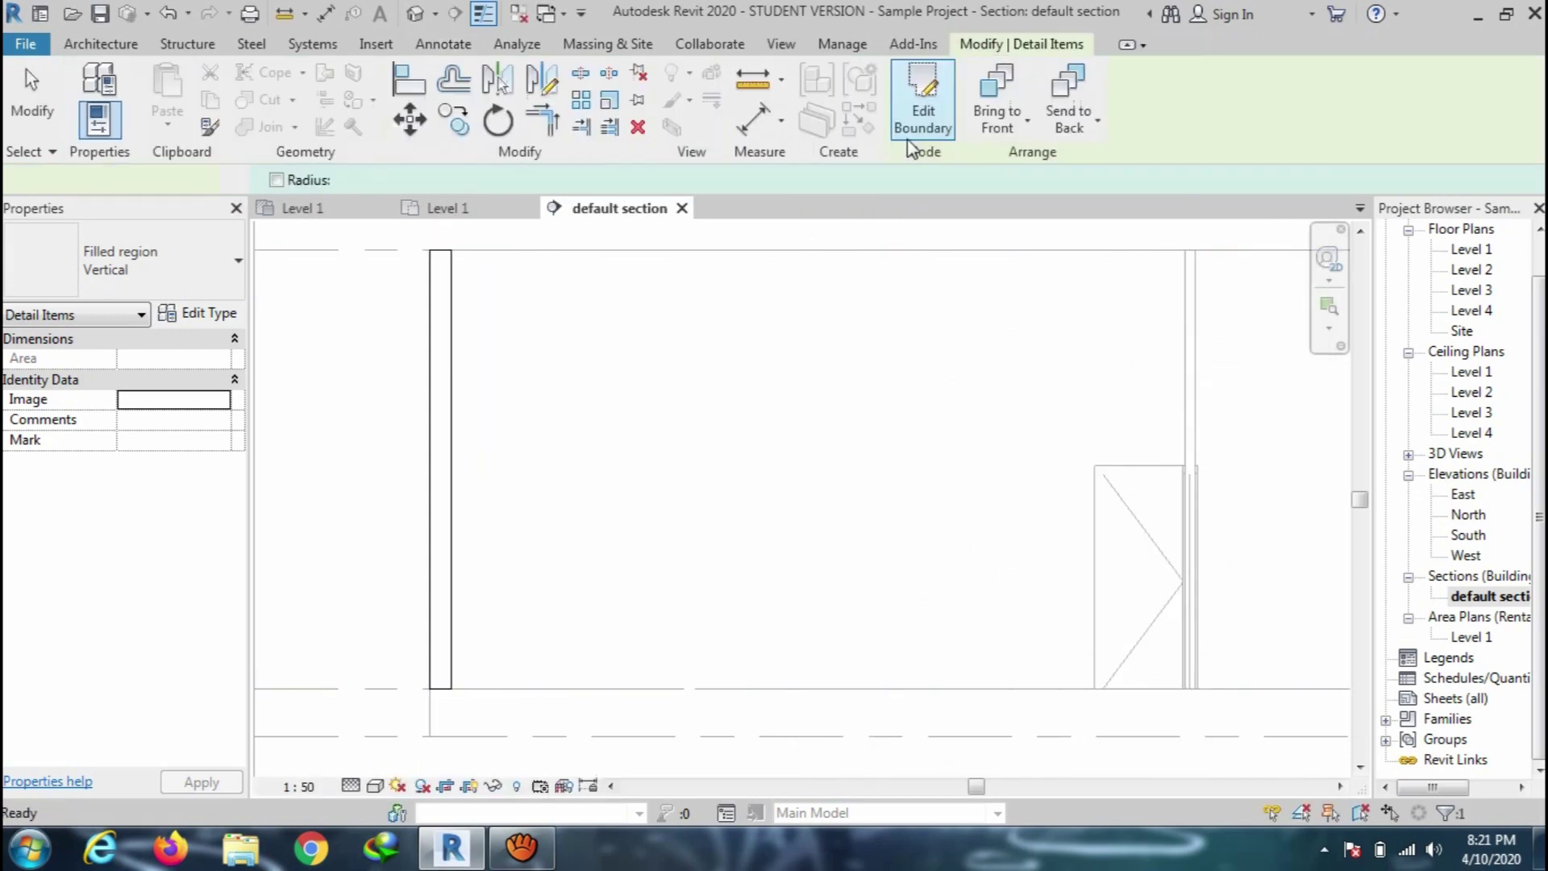
pyautogui.click(336, 435)
# Pan over to the door and right-hand wall, selecting then deselecting the wall
pyautogui.moveTo(894, 591); pyautogui.dragTo(835, 581, button='middle')
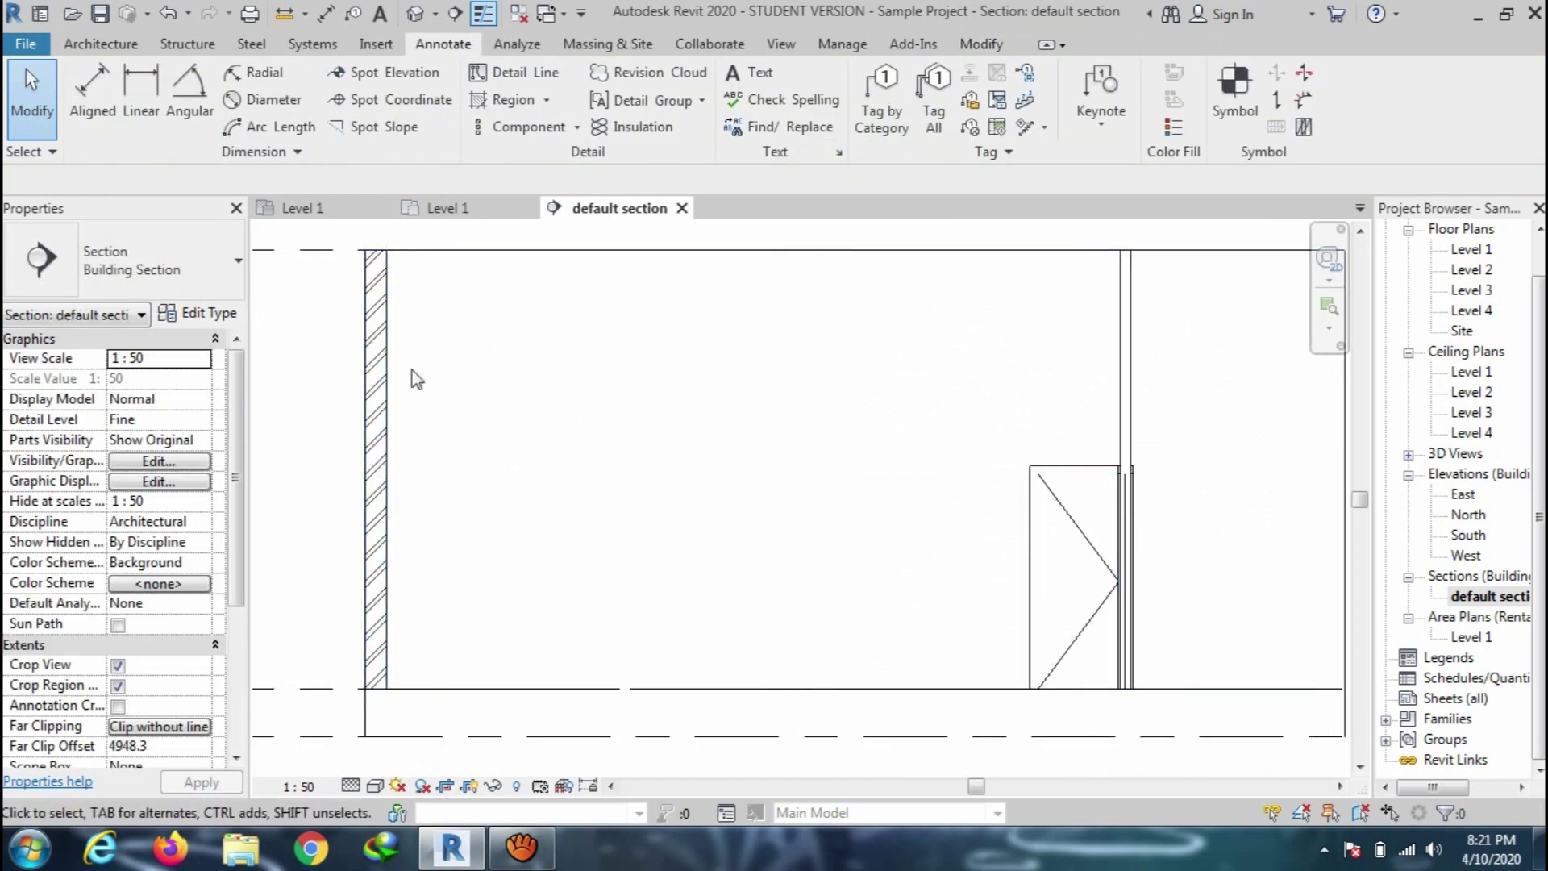
pyautogui.moveTo(1121, 598); pyautogui.dragTo(822, 588, button='middle')
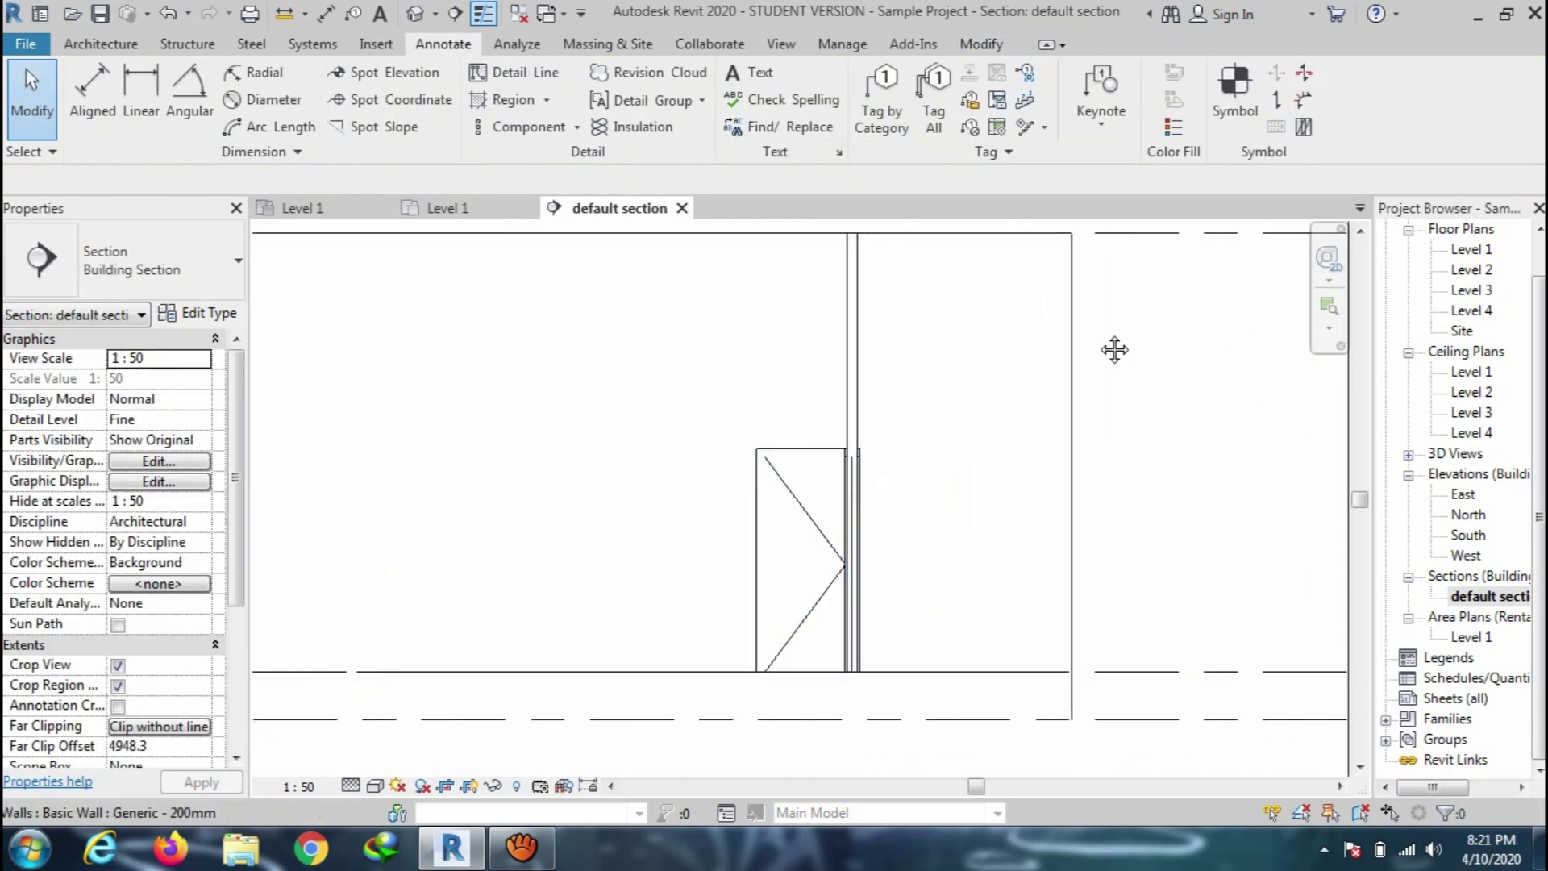
pyautogui.click(1069, 383)
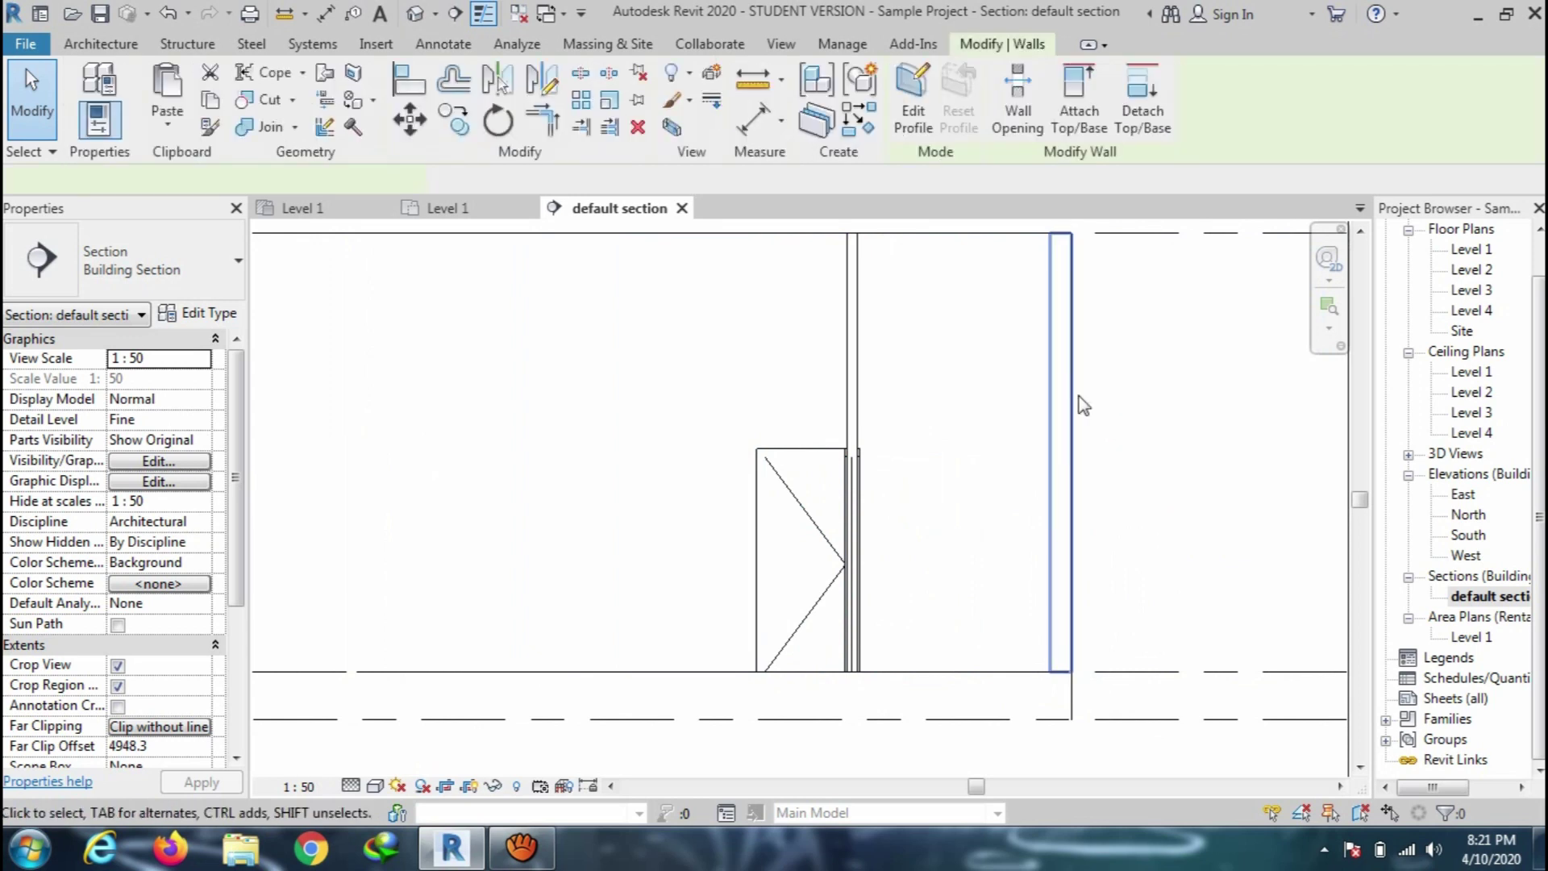
pyautogui.click(1215, 391)
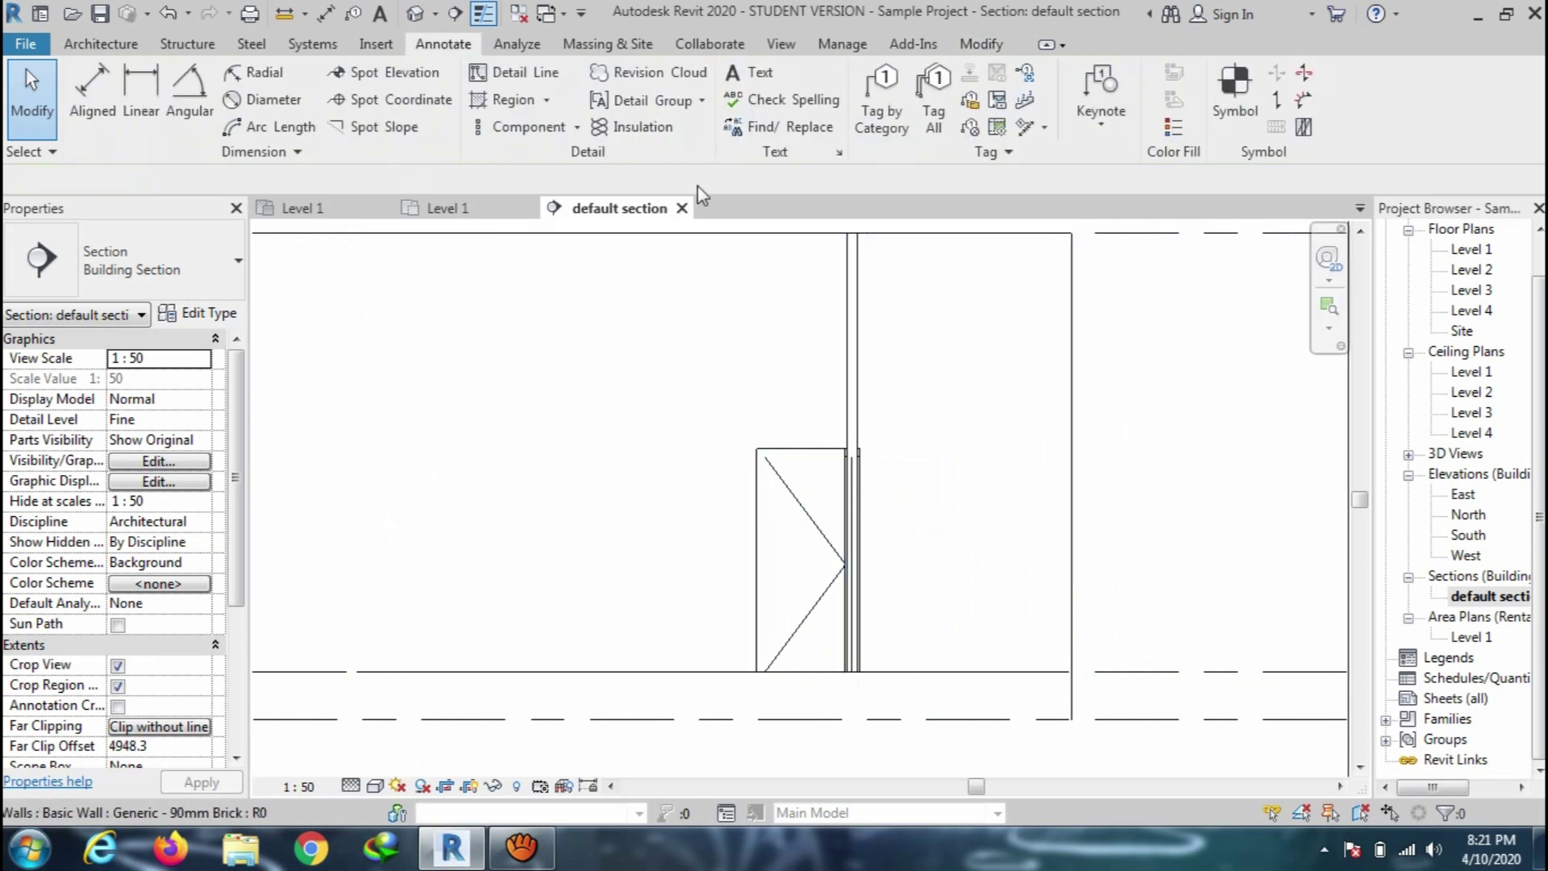
# Start another Filled Region with a rectangular boundary spanning the right wall's corners
pyautogui.click(546, 101)
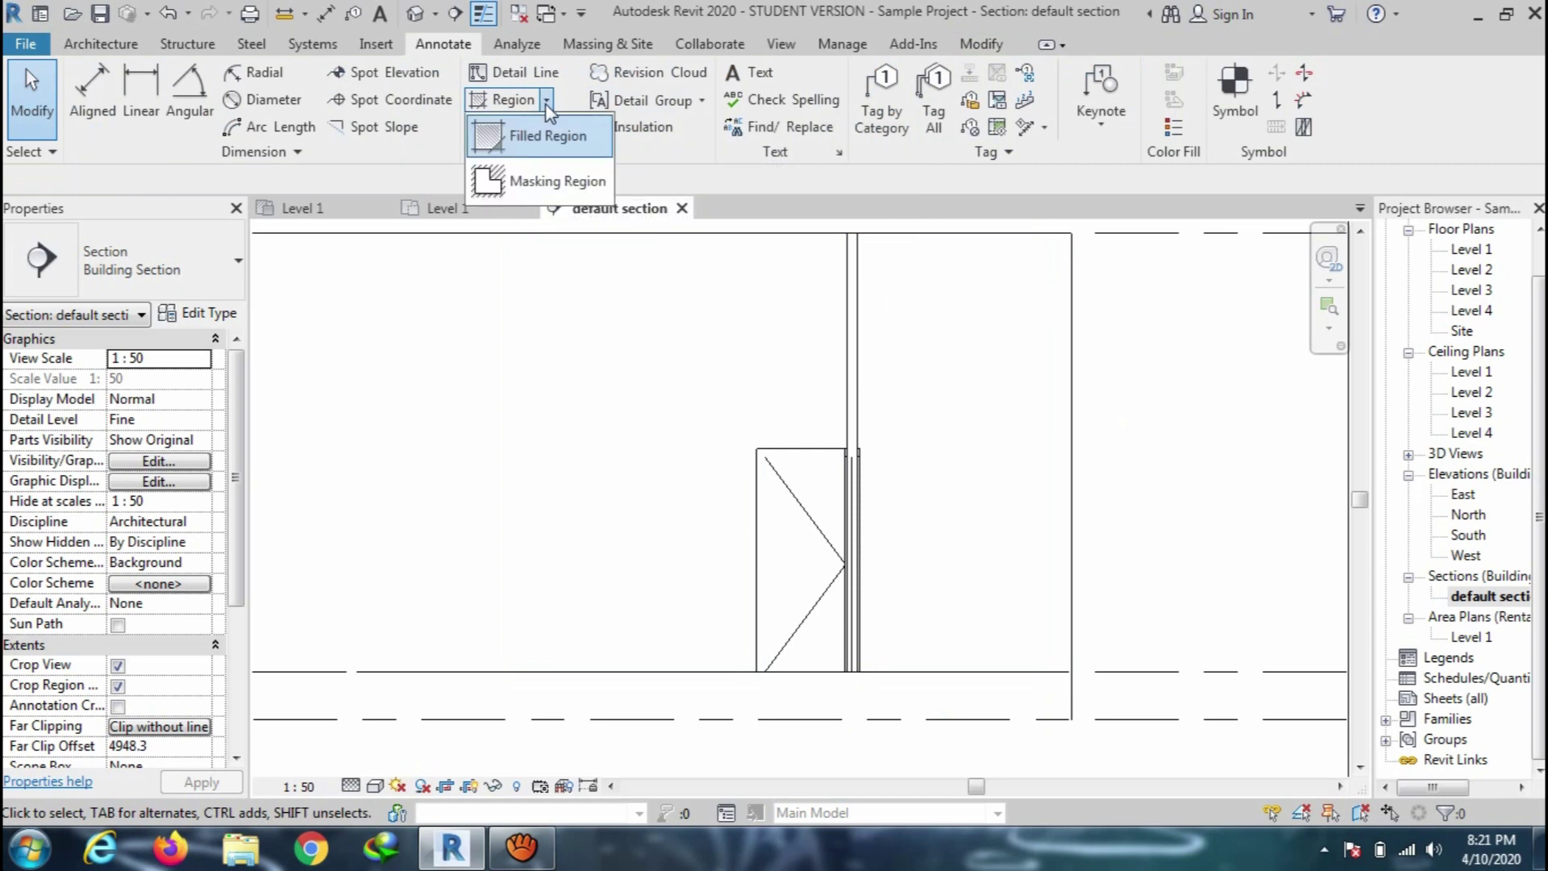
pyautogui.click(532, 139)
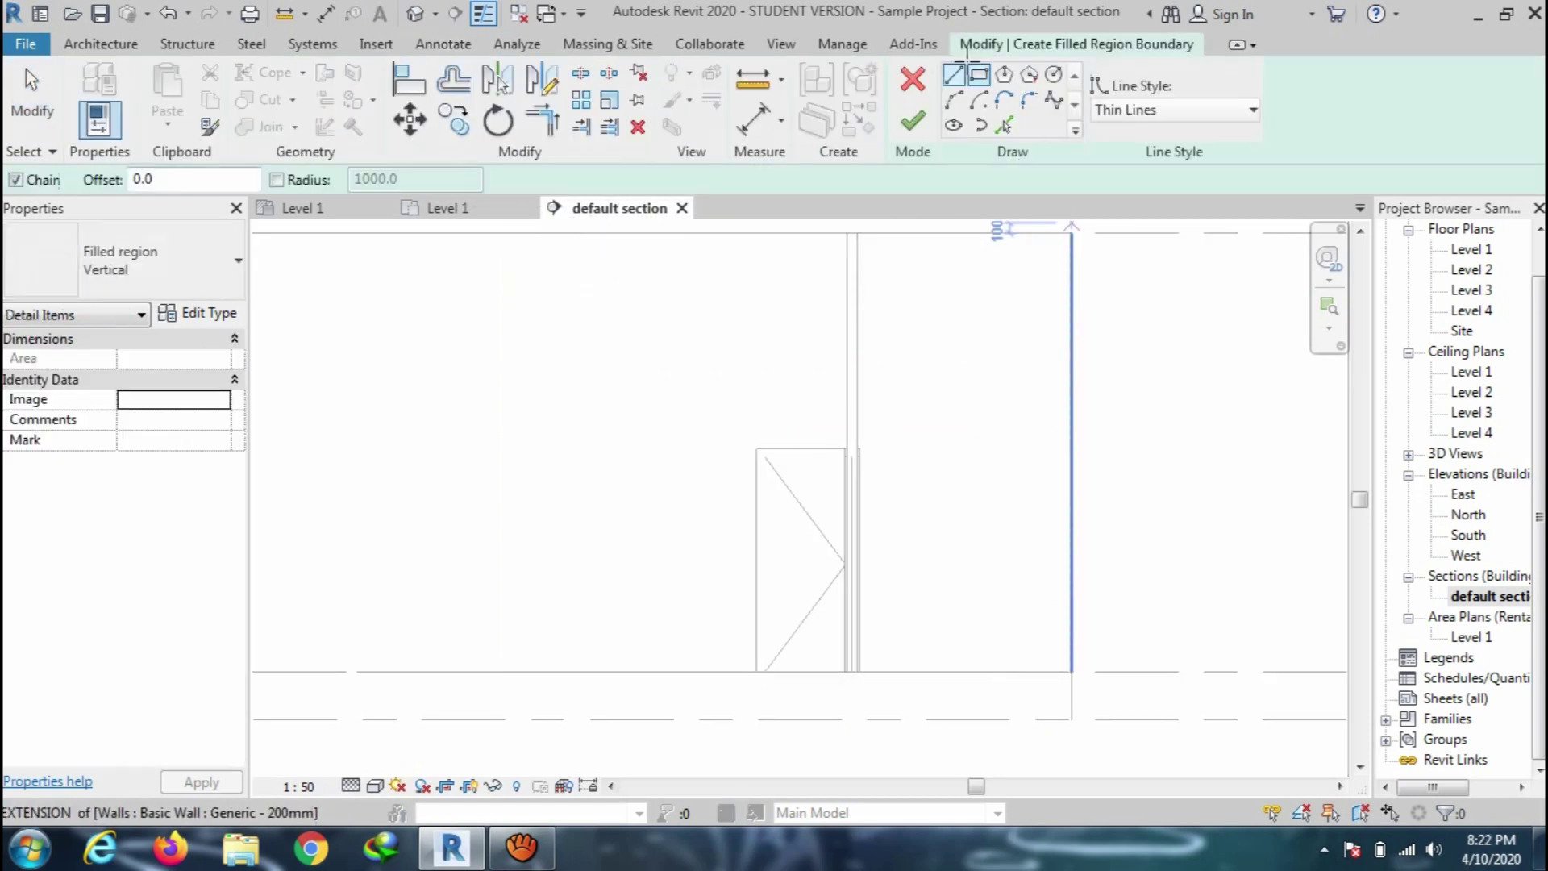
pyautogui.click(978, 75)
pyautogui.click(1071, 233)
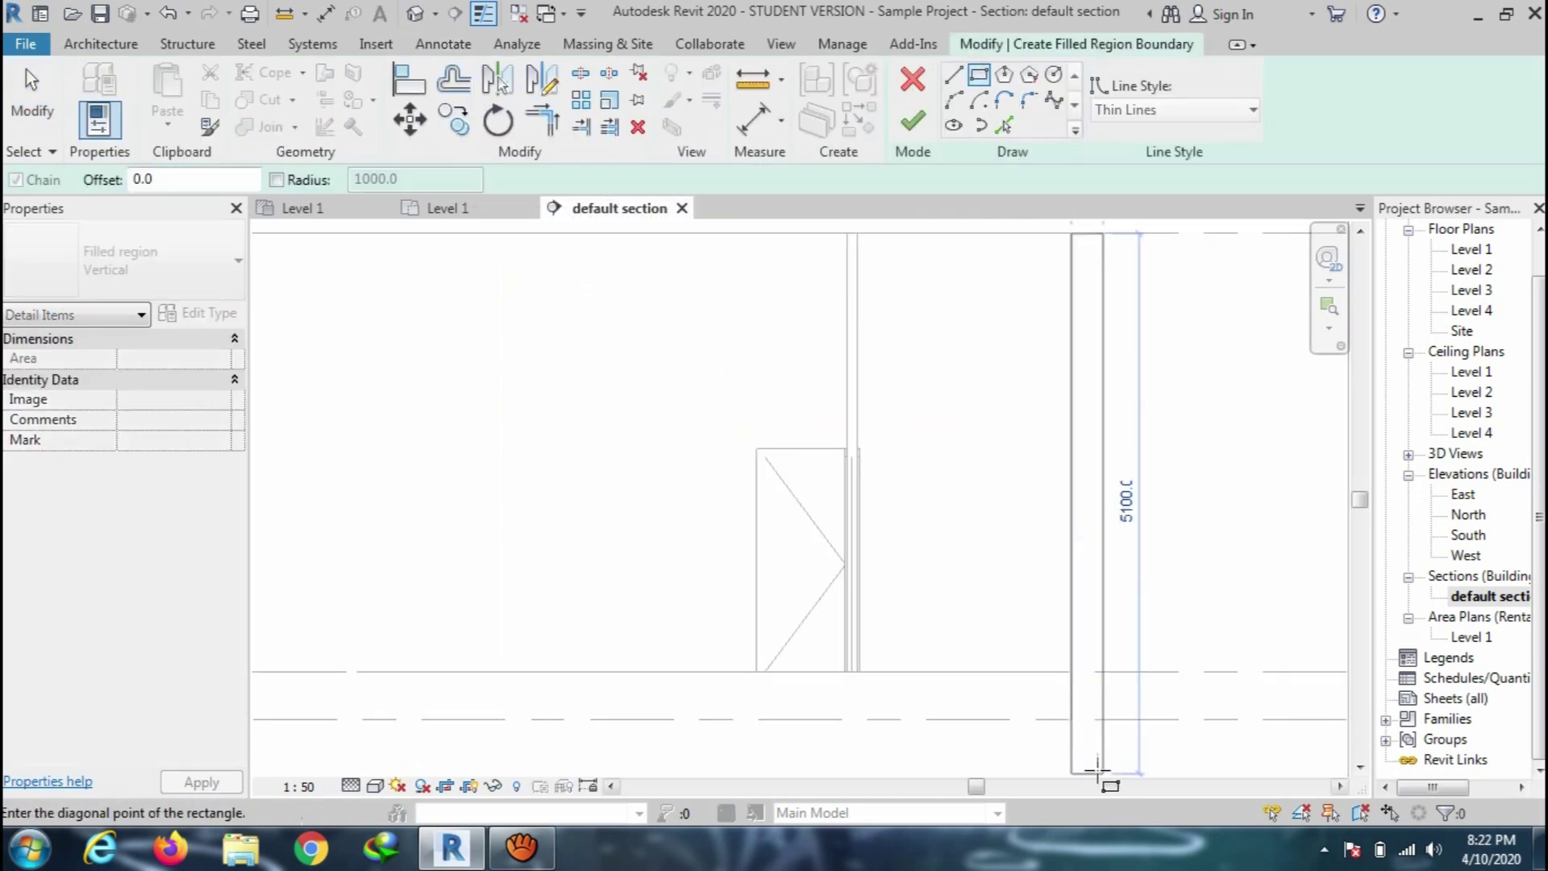
pyautogui.click(1049, 671)
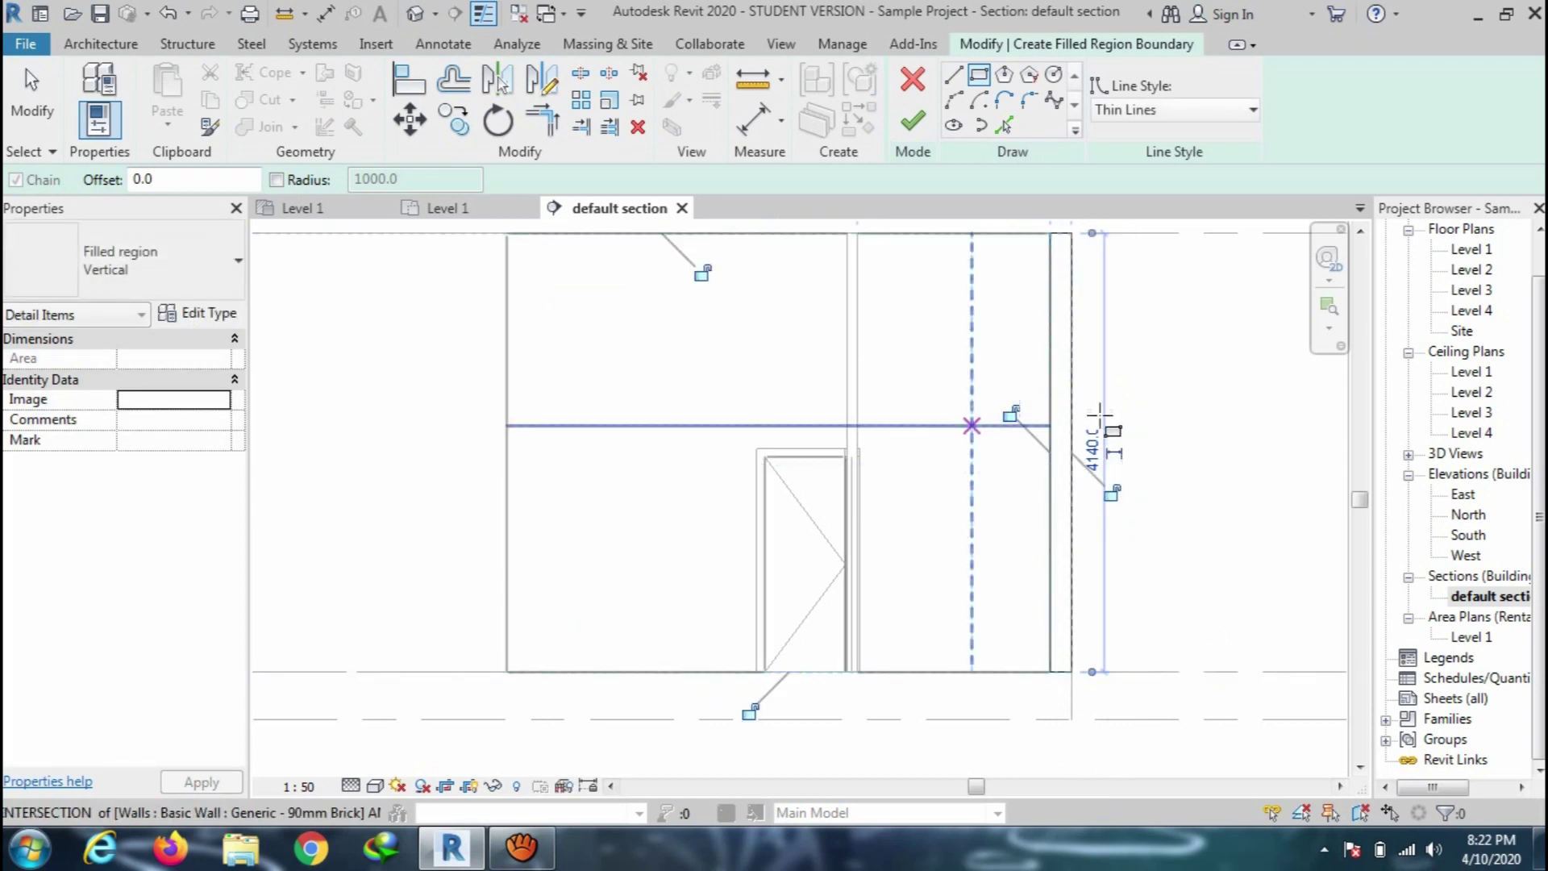
# Keep the Vertical type, set its foreground pattern to Brickwork, and finish the region
pyautogui.click(209, 292)
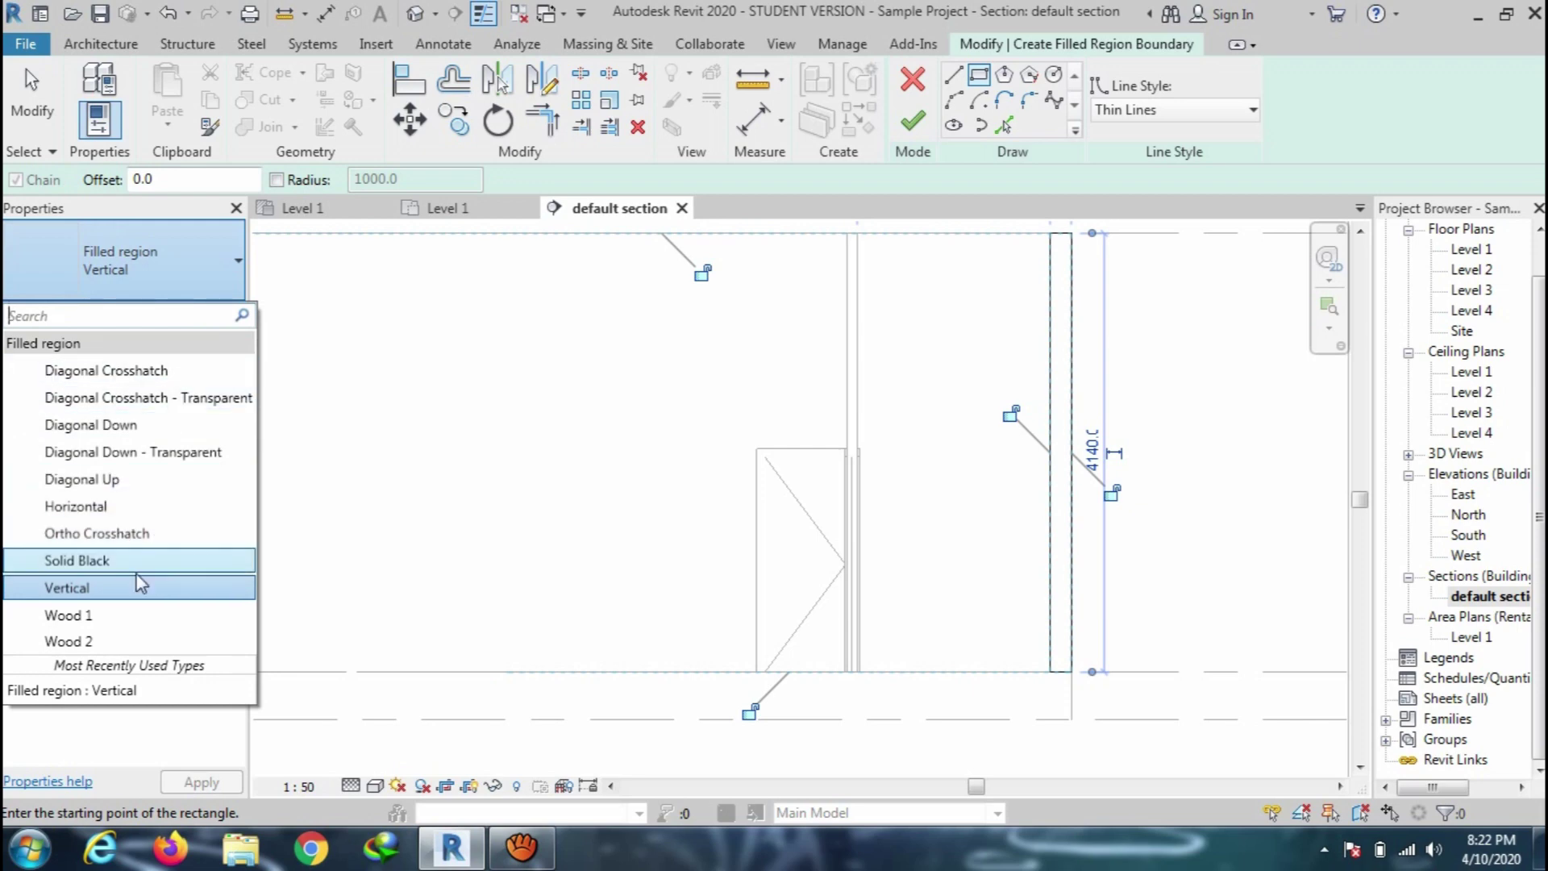
pyautogui.click(224, 282)
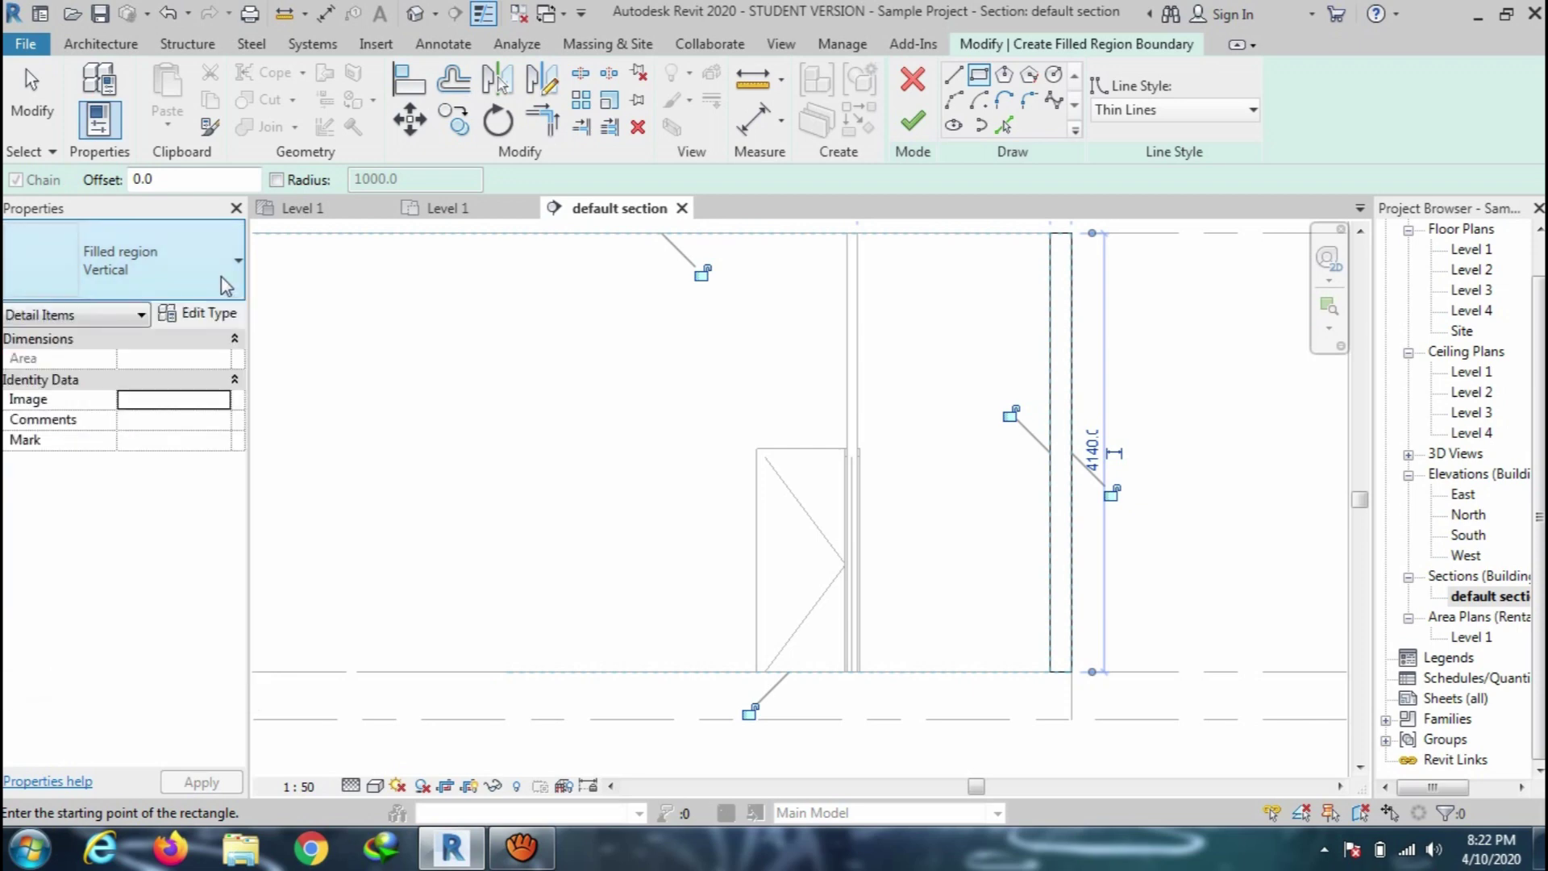
pyautogui.click(198, 313)
pyautogui.click(1199, 297)
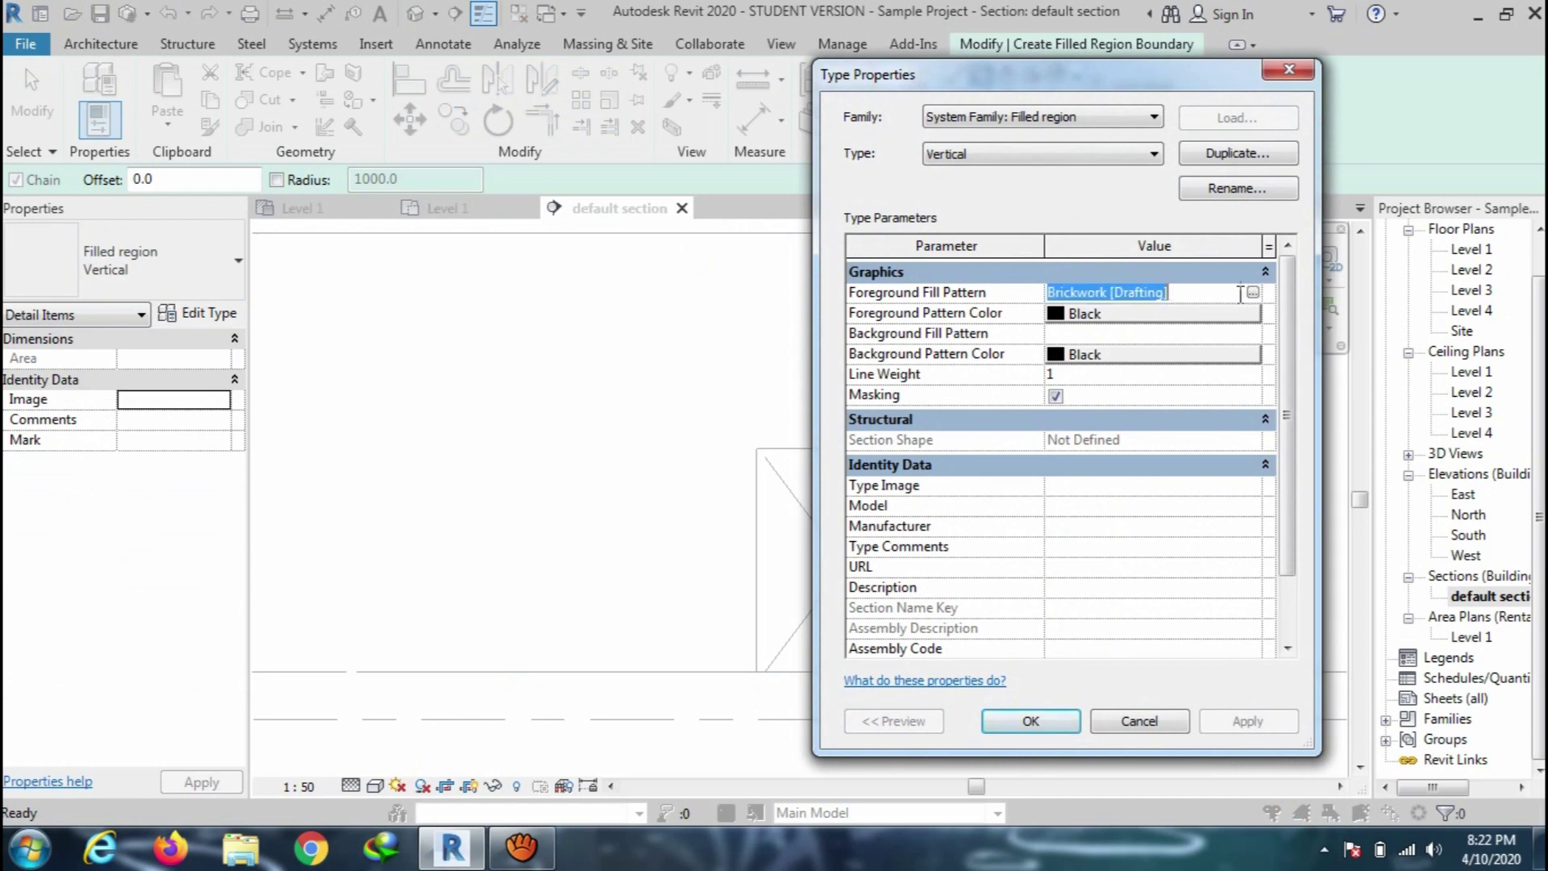
pyautogui.click(1253, 293)
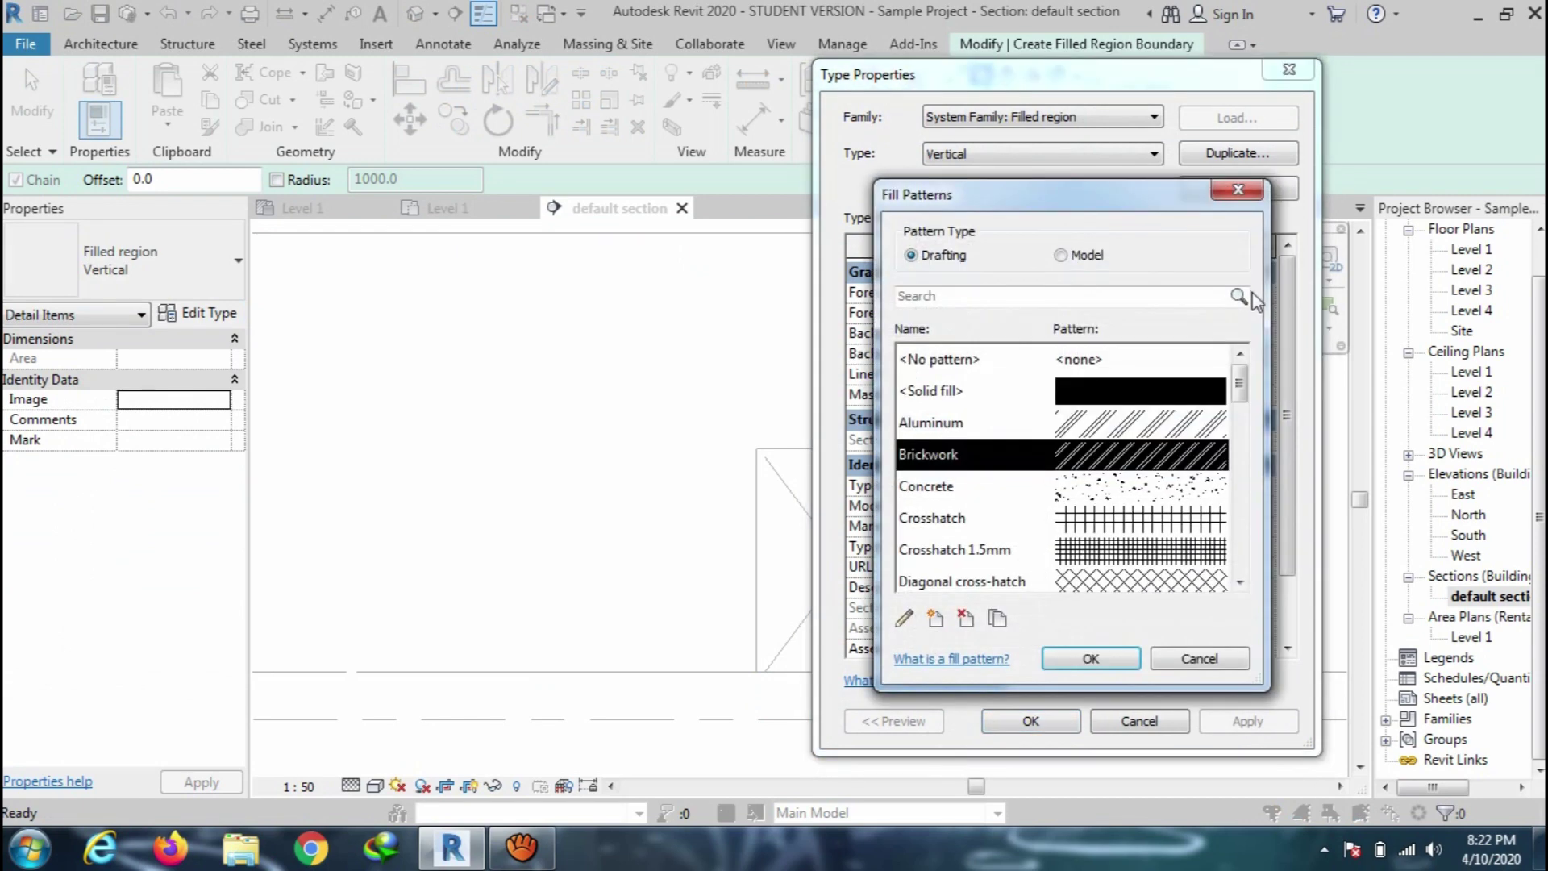
pyautogui.click(1112, 662)
pyautogui.click(1032, 721)
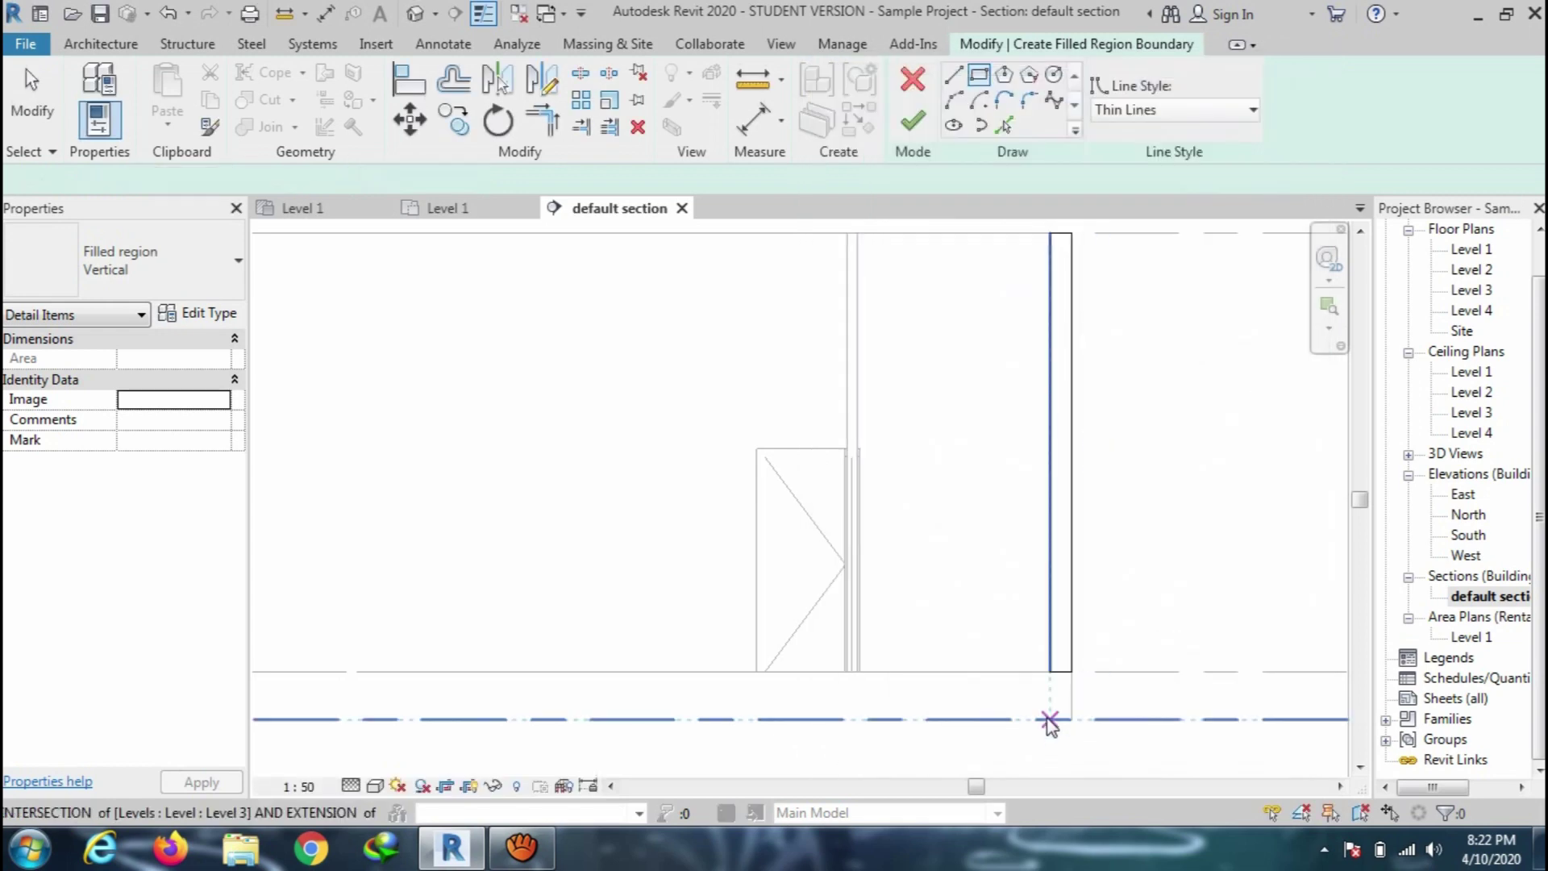
pyautogui.click(907, 125)
pyautogui.scroll(-3, 943, 294)
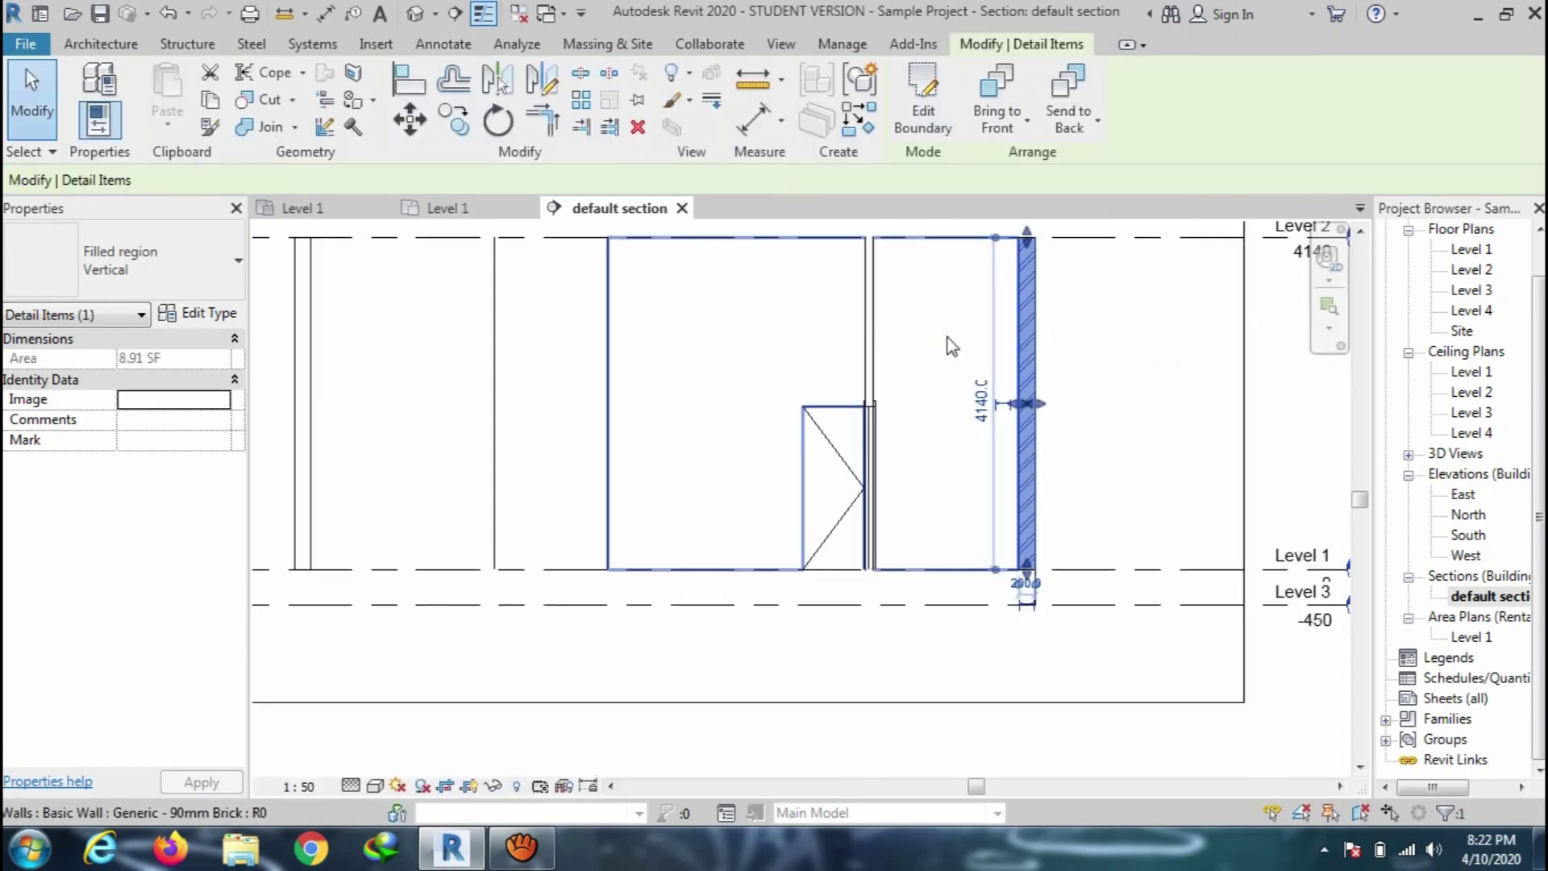
pyautogui.press('Escape')
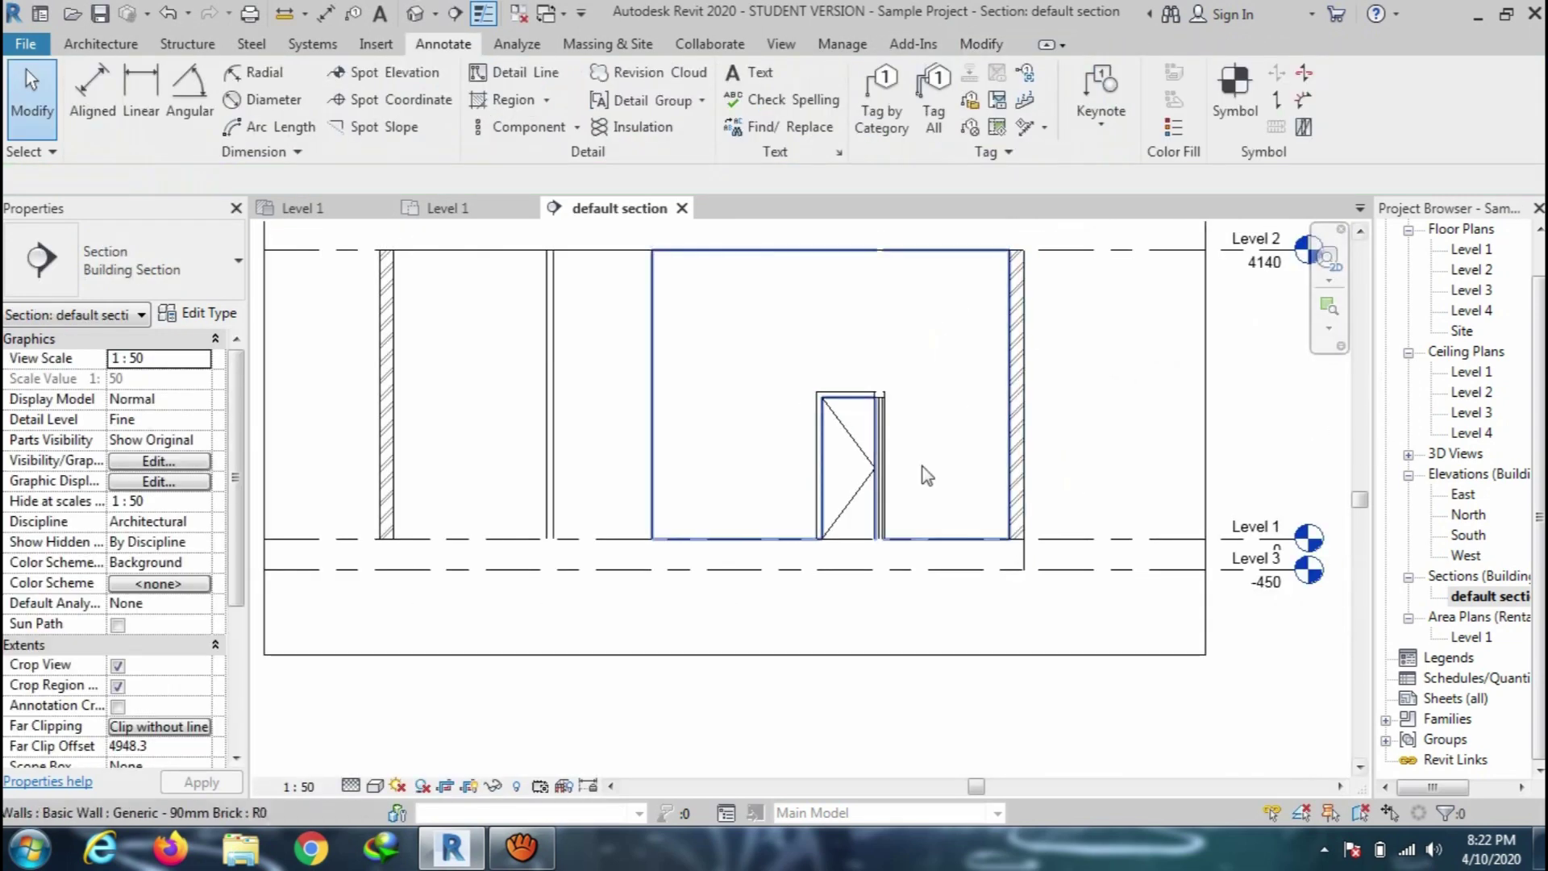
pyautogui.moveTo(926, 473); pyautogui.dragTo(1044, 491, button='middle')
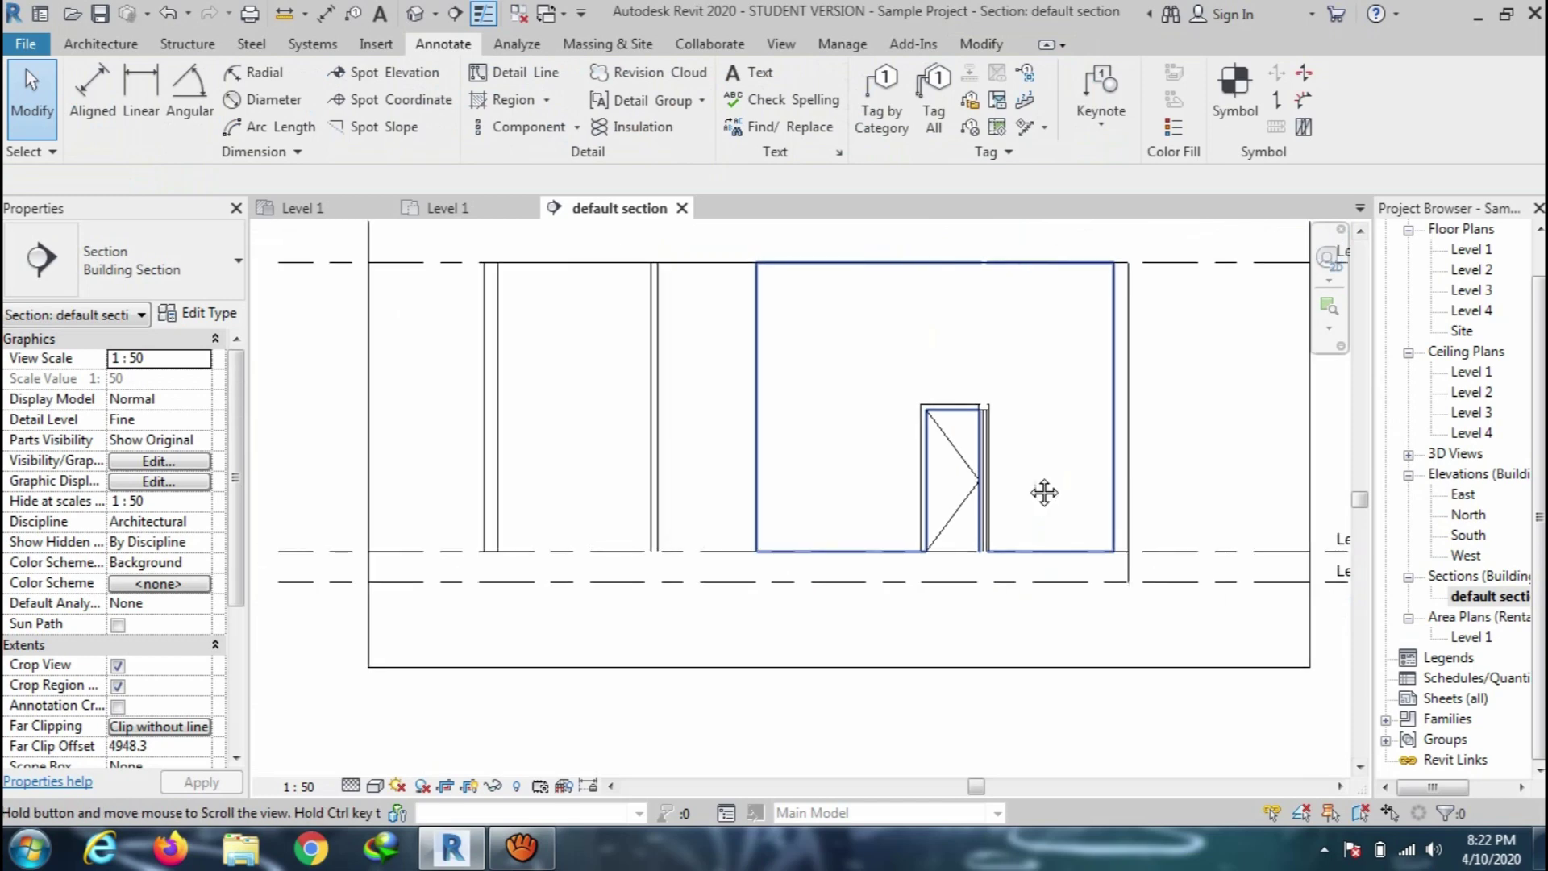
pyautogui.click(655, 428)
pyautogui.scroll(2, 684, 445)
pyautogui.scroll(3, 684, 445)
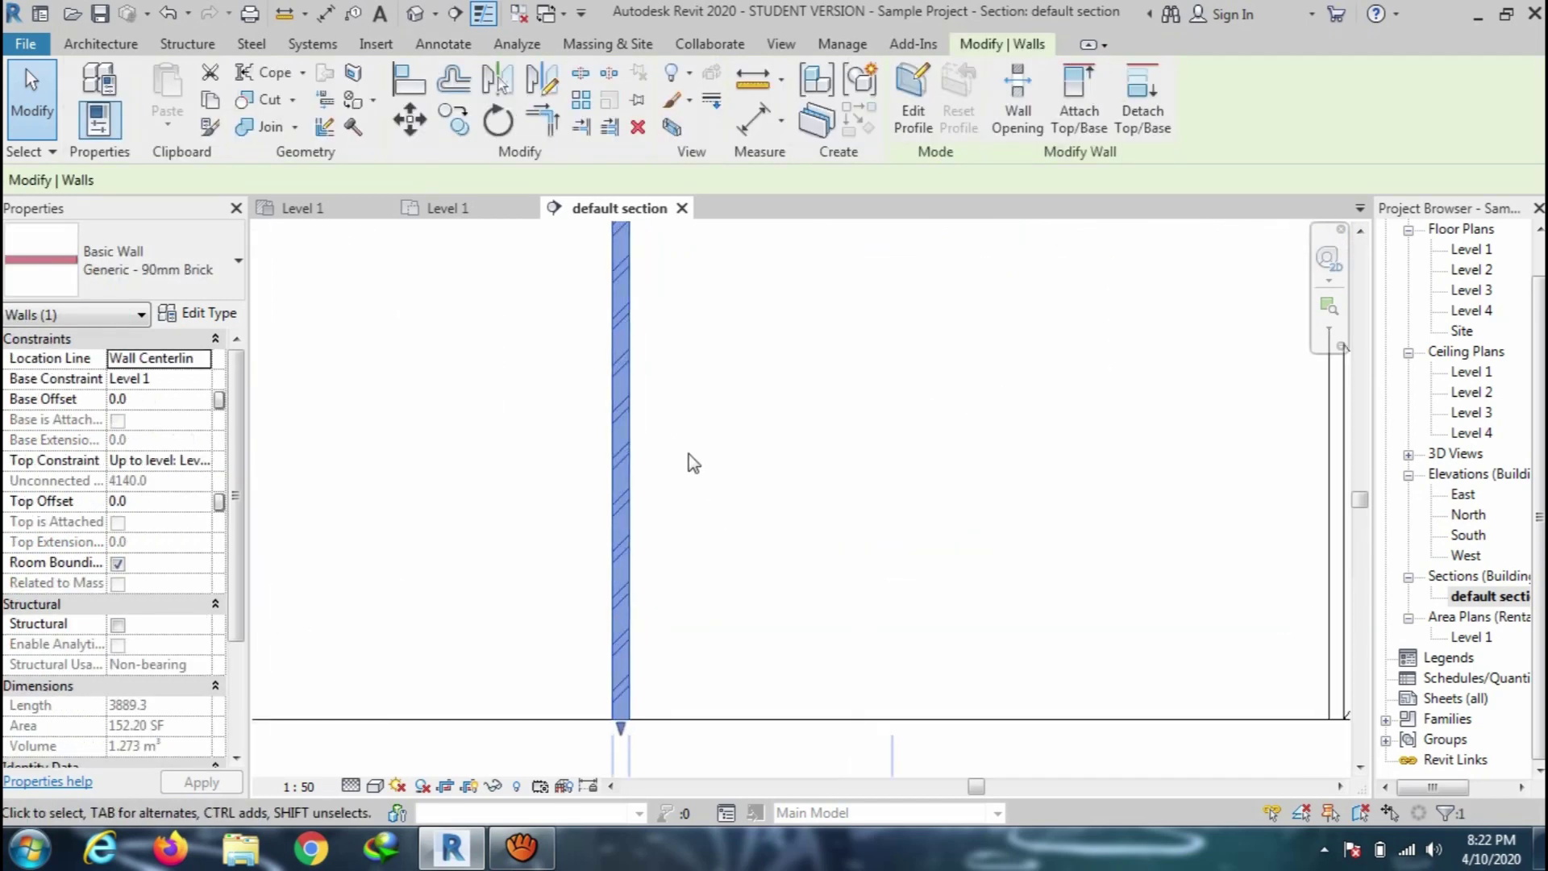
pyautogui.click(692, 449)
pyautogui.scroll(-4, 692, 445)
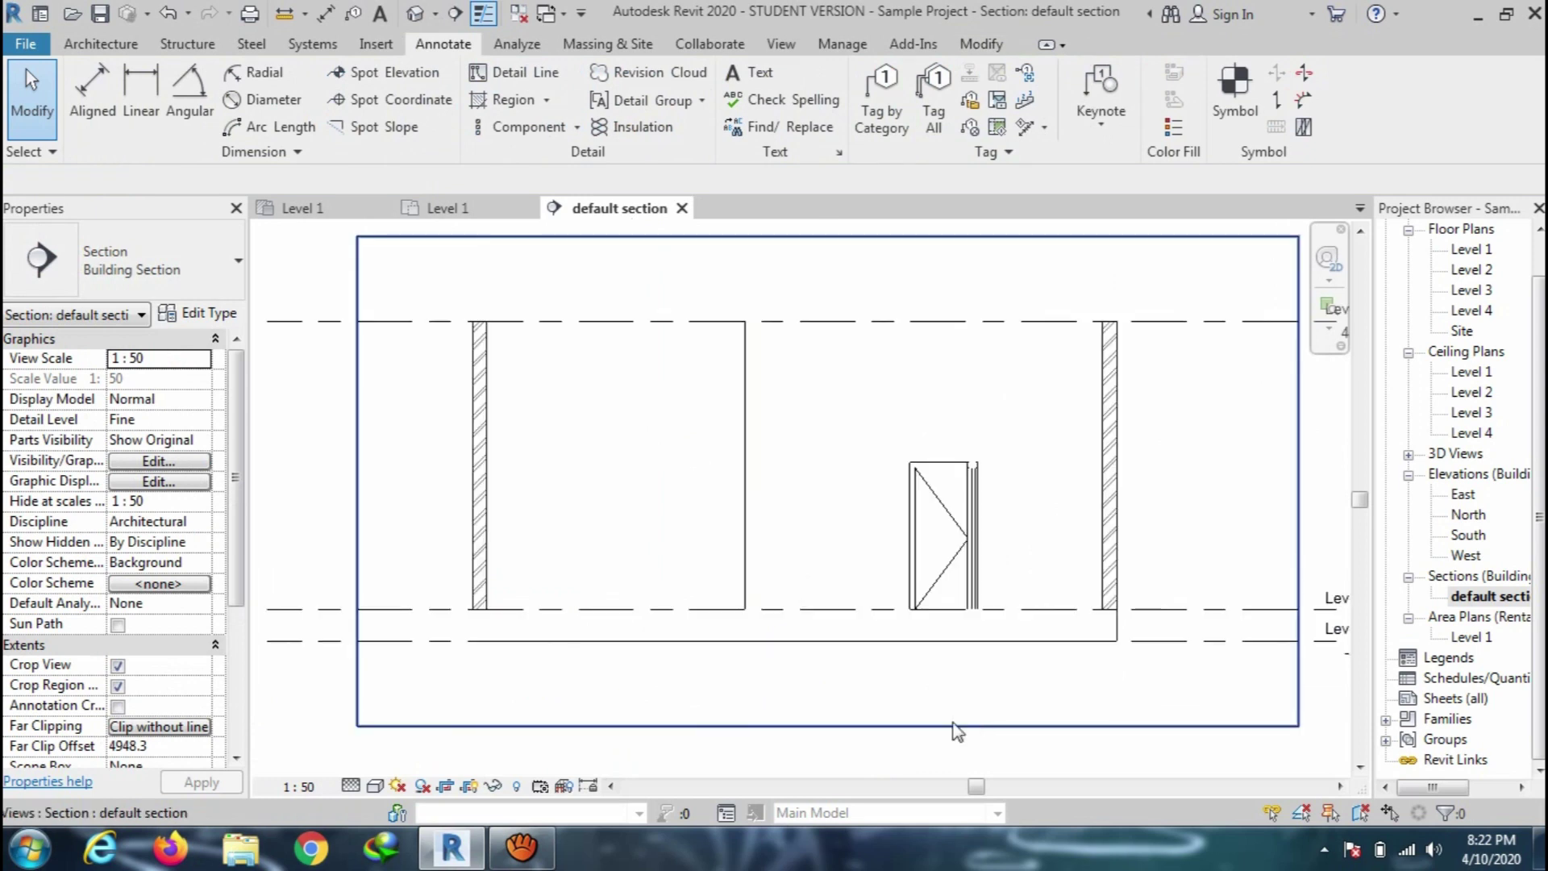
# Override the floor slab's cut foreground pattern to Concrete in this view only
pyautogui.click(1053, 640)
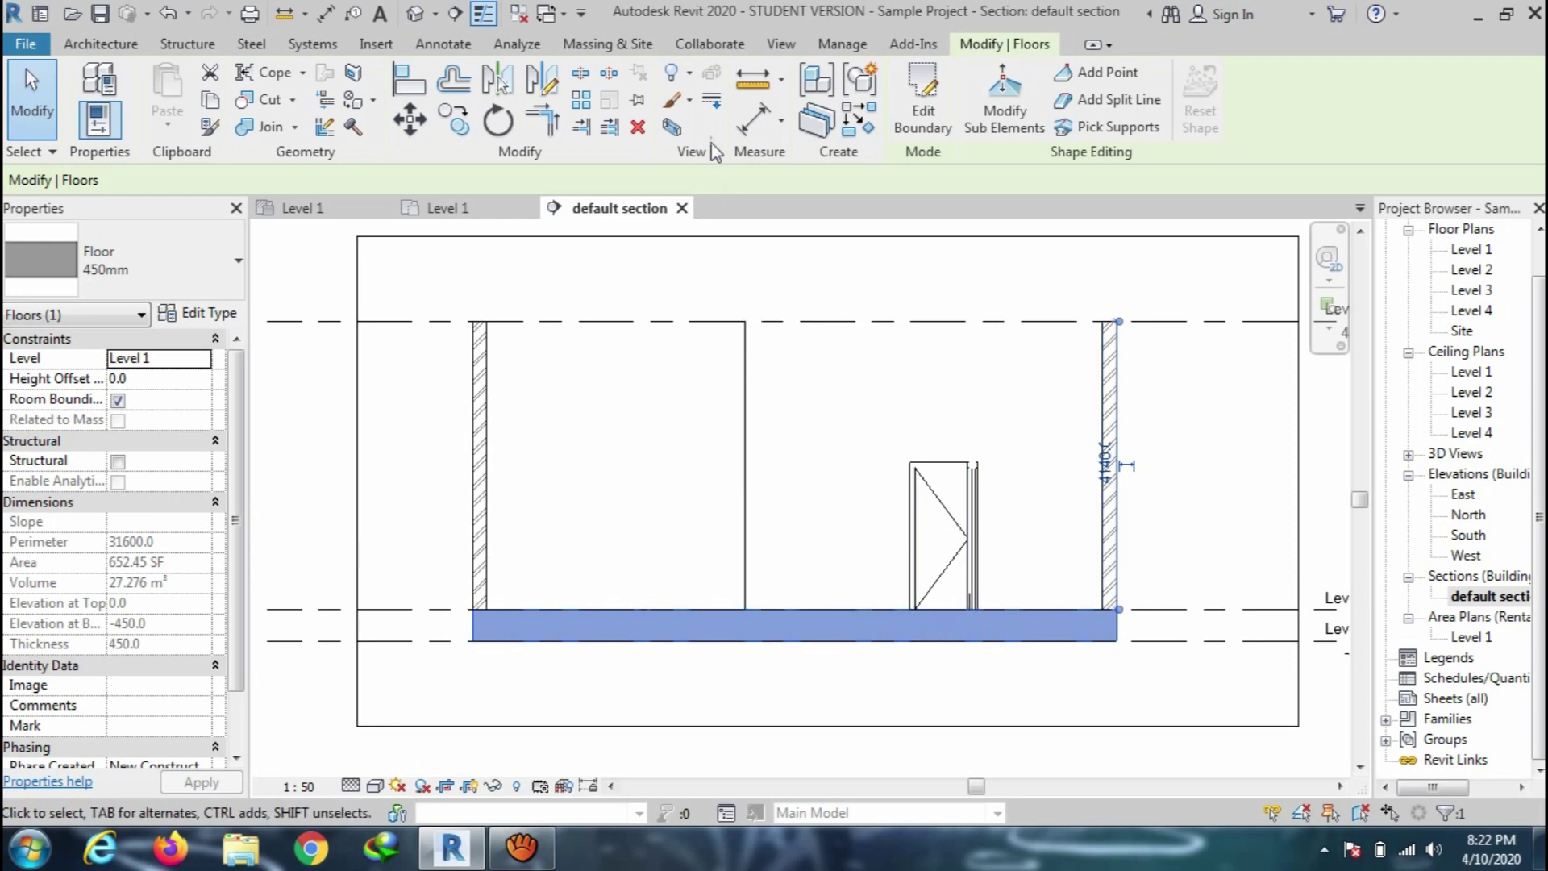
pyautogui.click(683, 101)
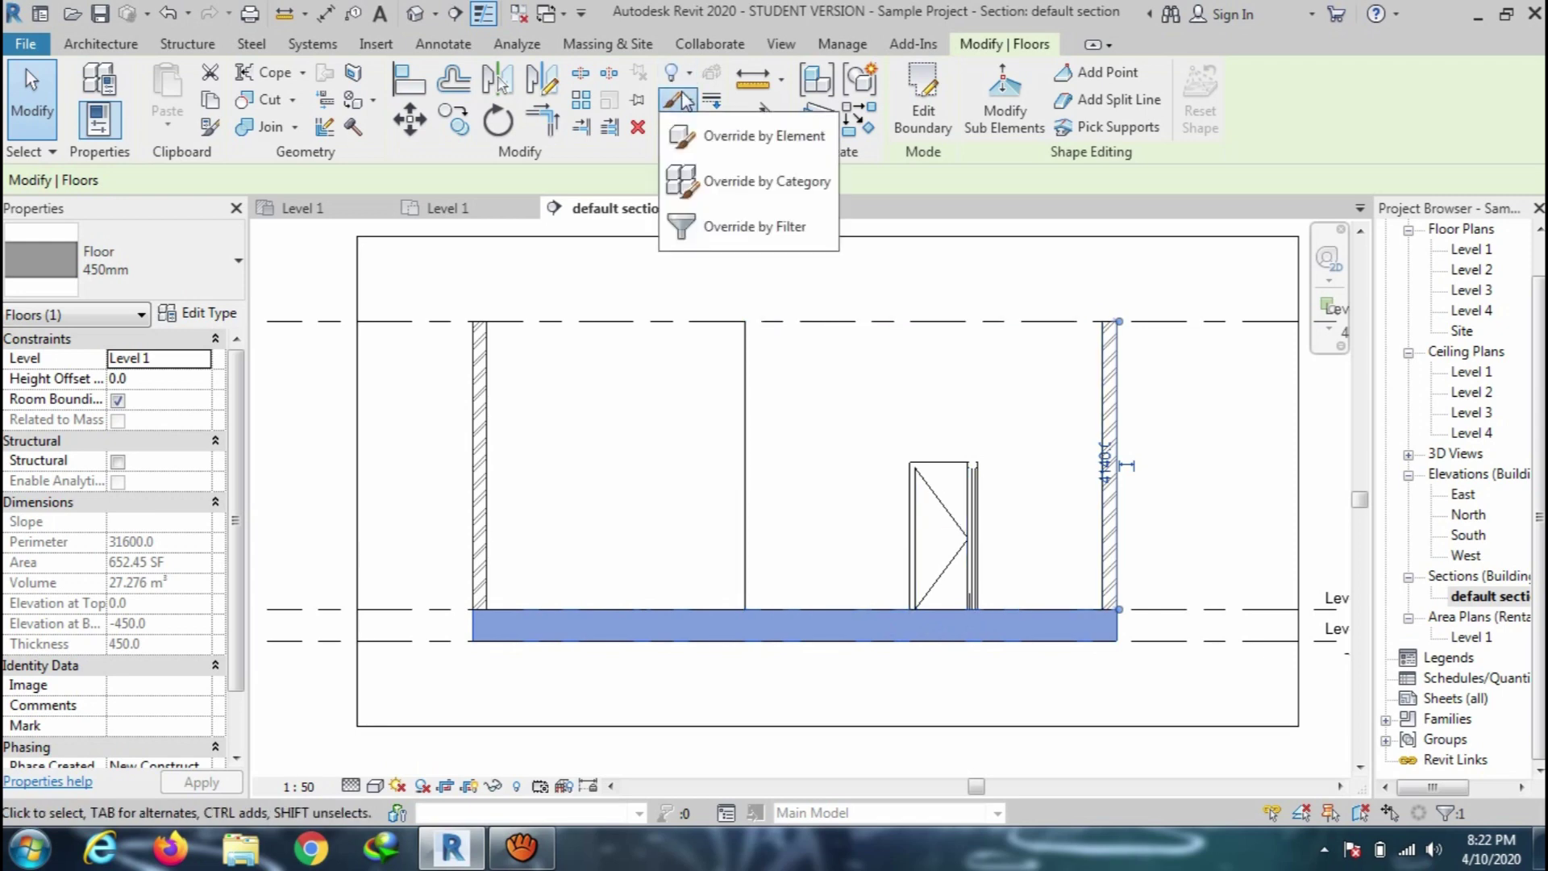
pyautogui.click(728, 146)
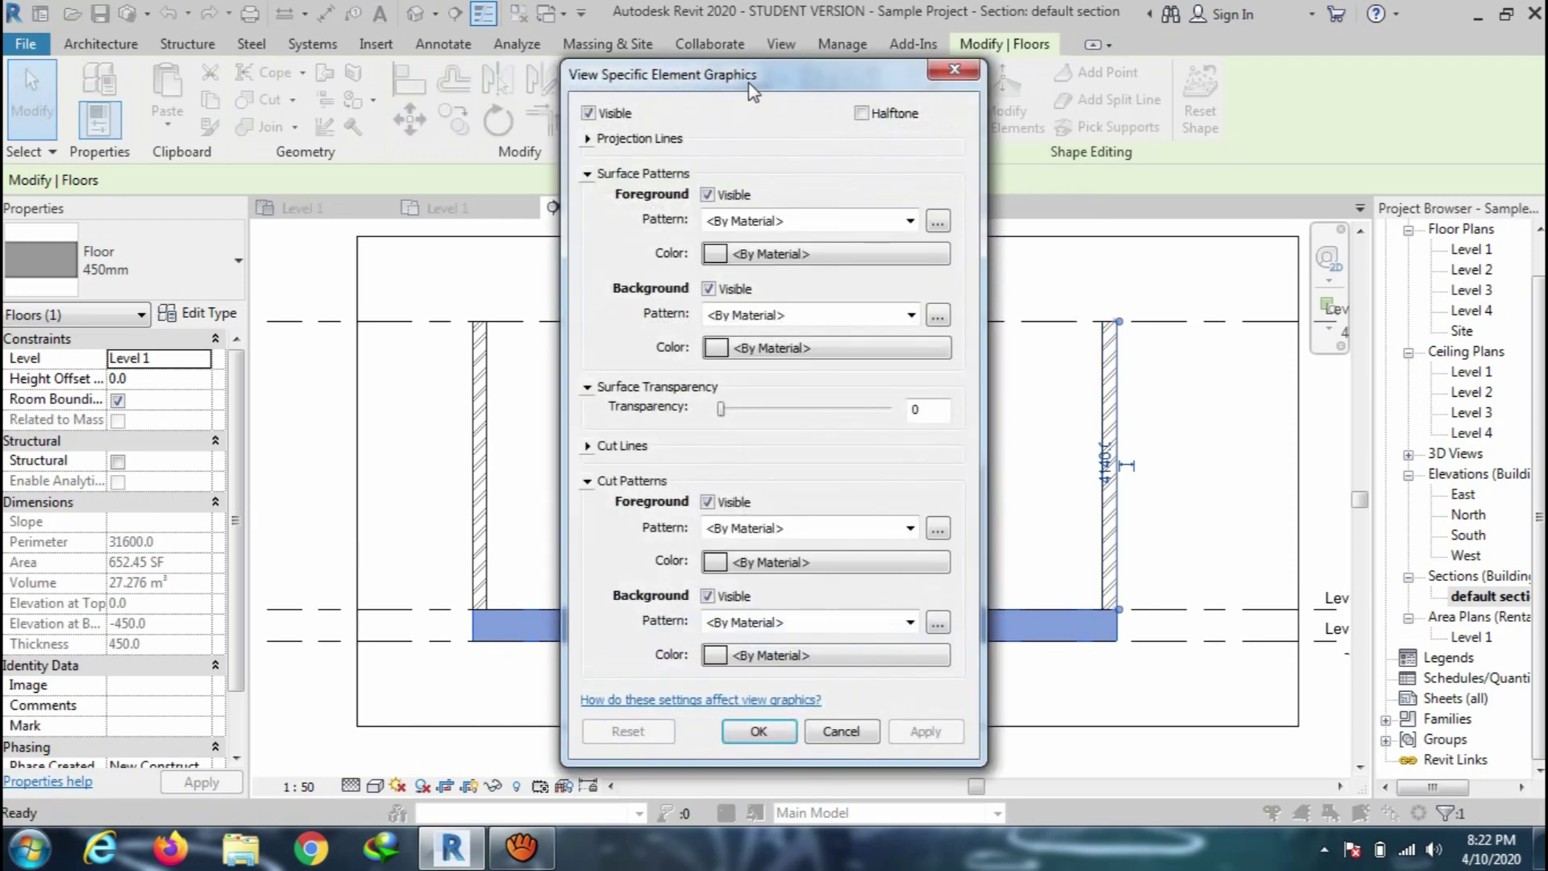
pyautogui.moveTo(750, 89); pyautogui.dragTo(867, 78)
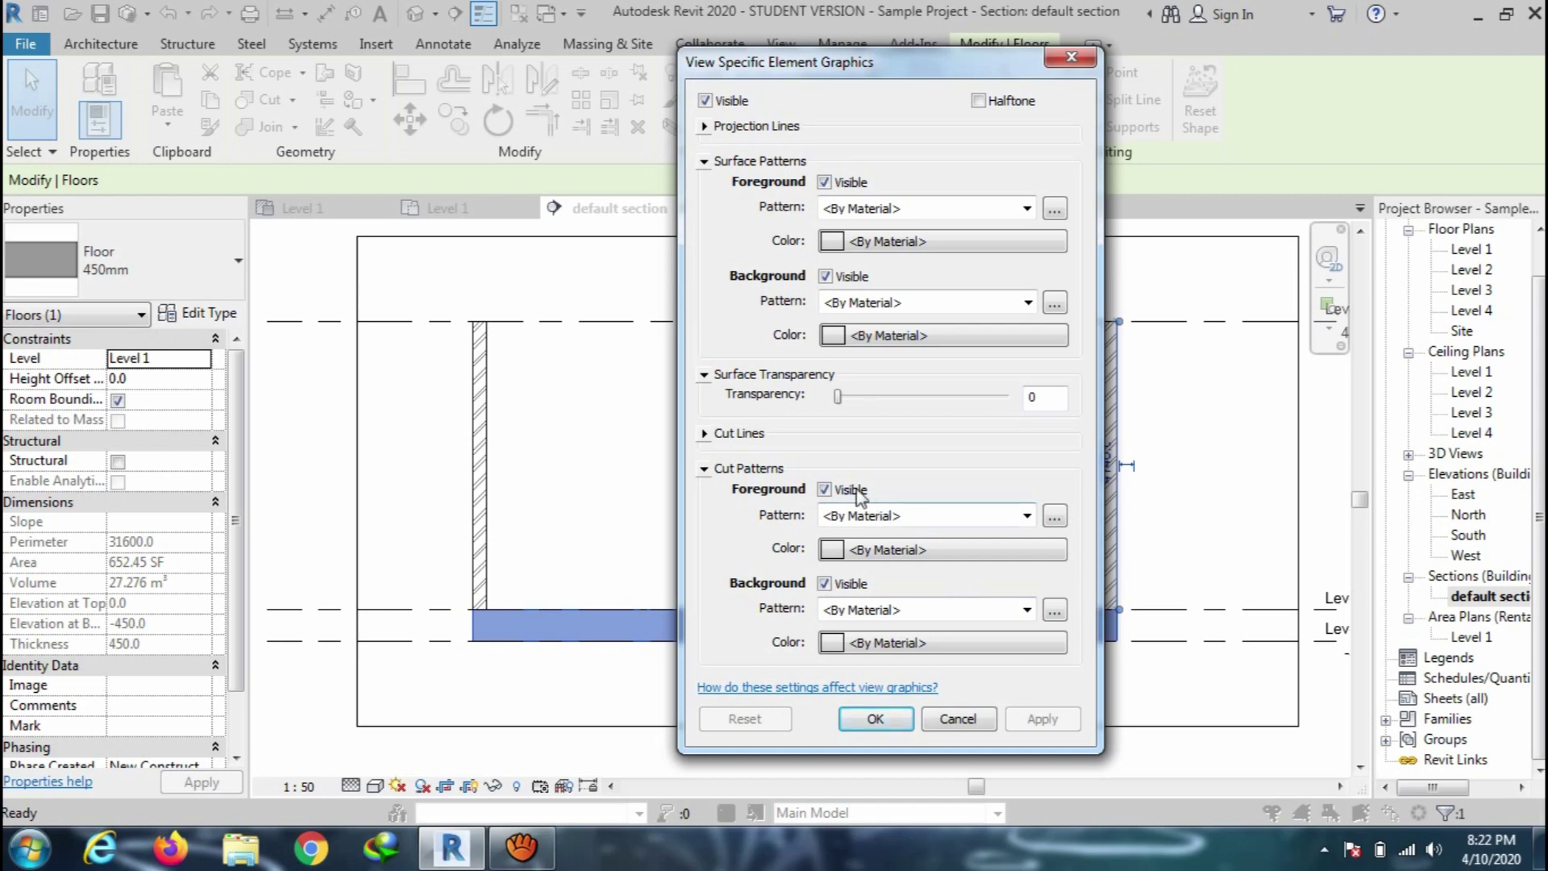
pyautogui.click(1054, 516)
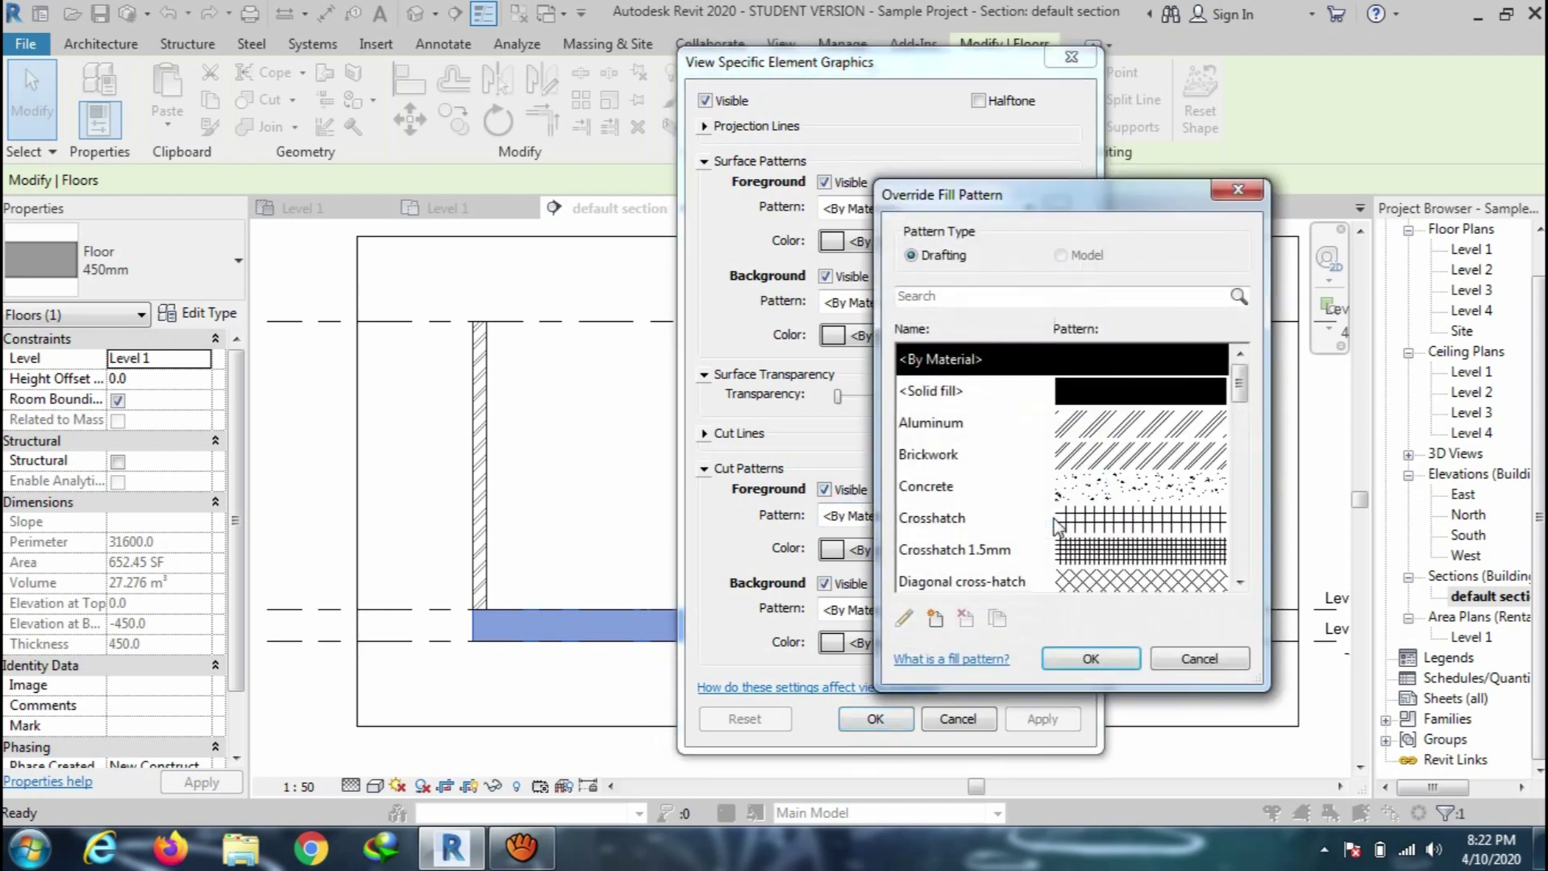
pyautogui.click(1138, 489)
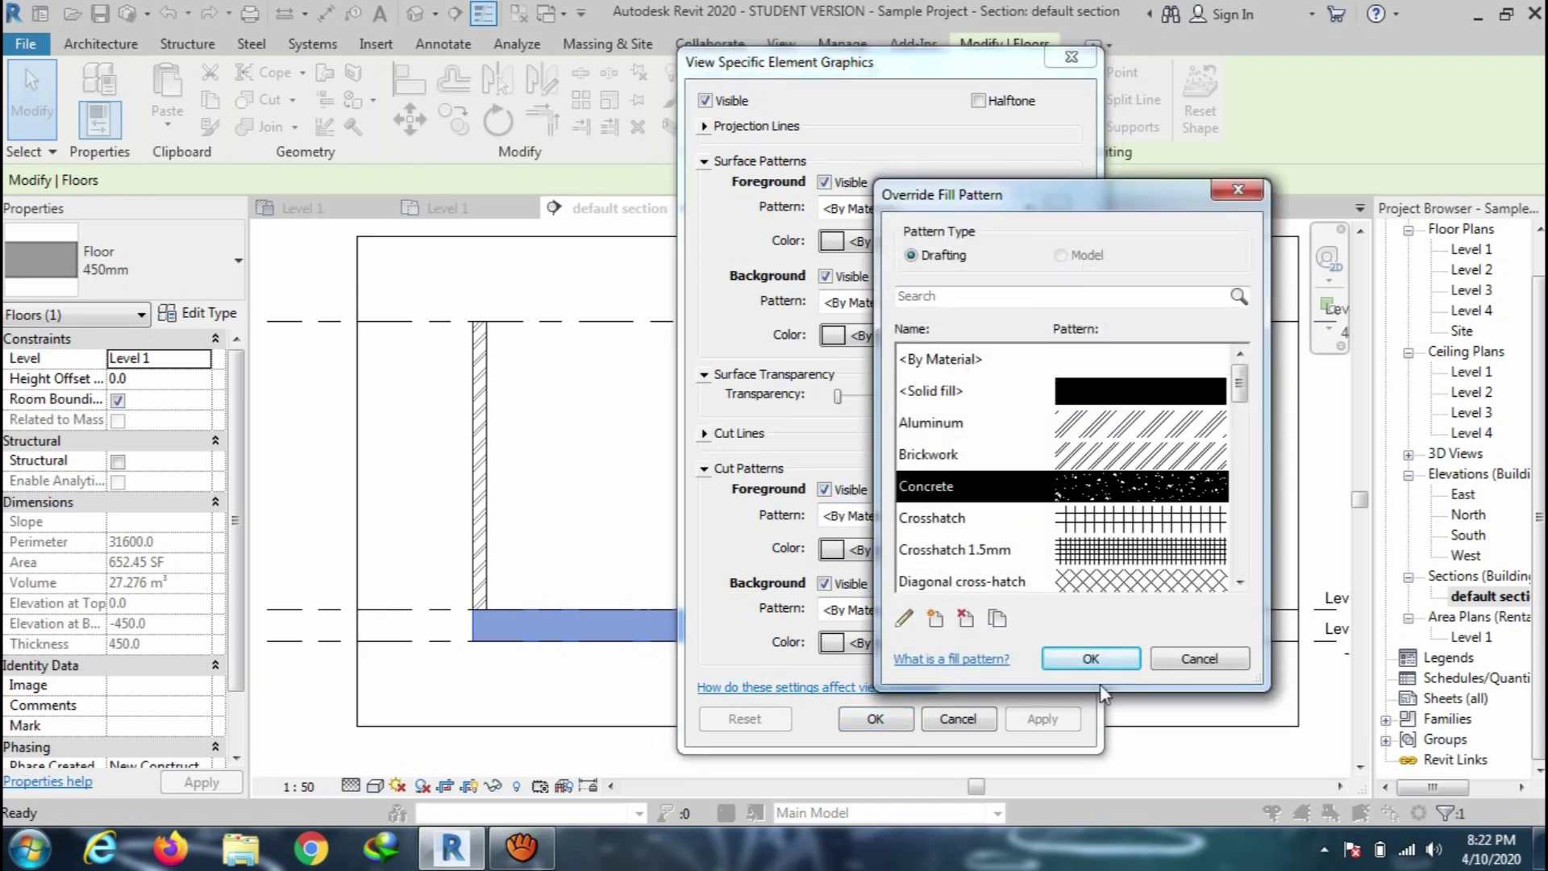
pyautogui.click(1090, 659)
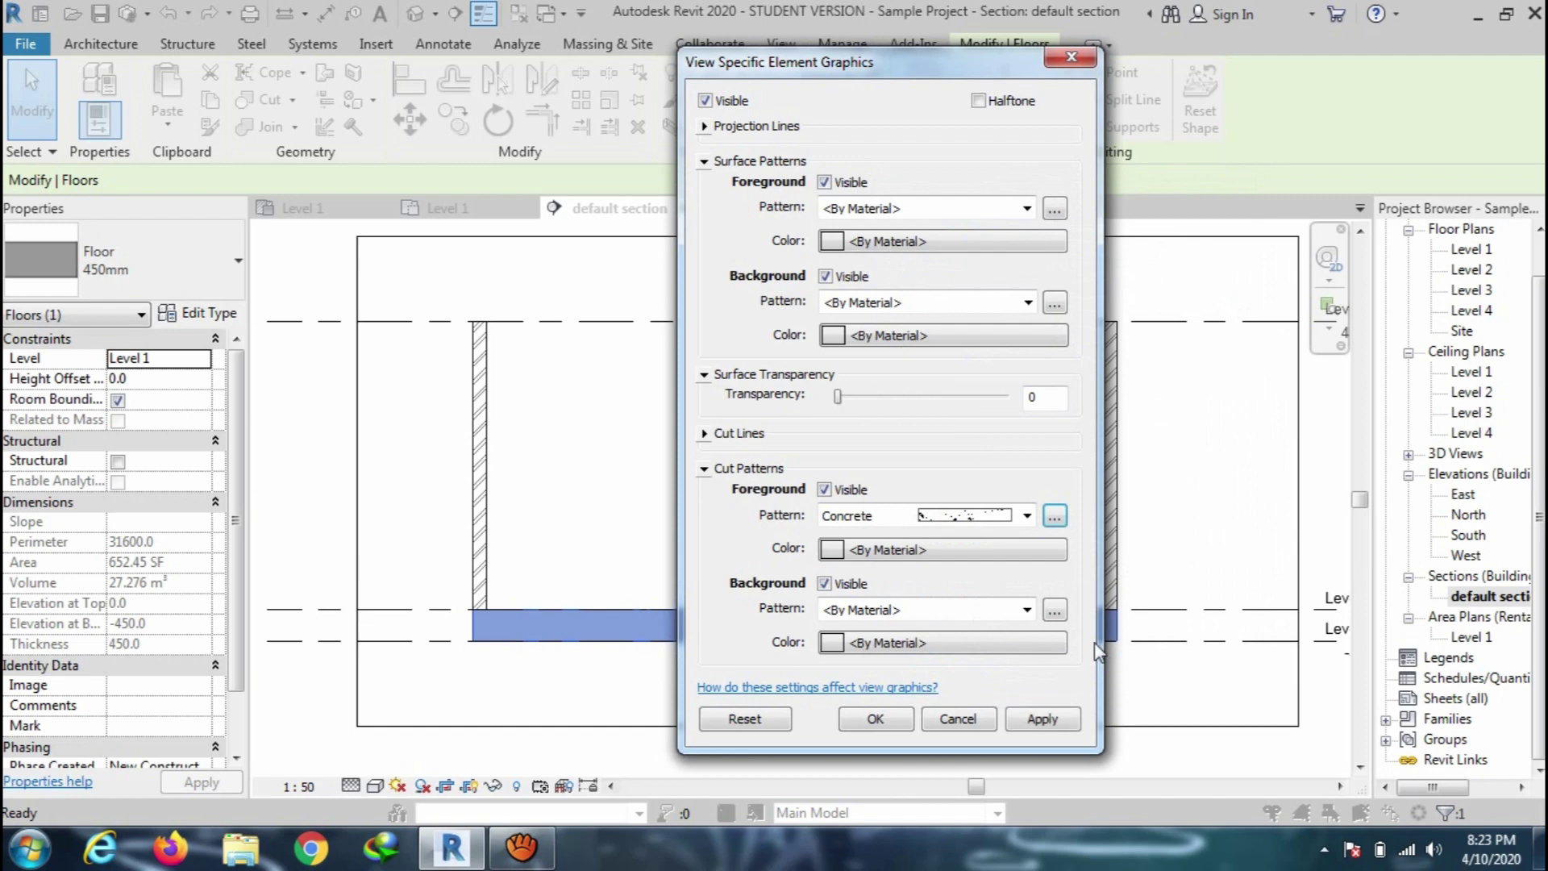
pyautogui.click(884, 730)
pyautogui.press('Escape')
# Zoom to fit and switch the default section to Shaded visual style, then inspect it
pyautogui.press('z')
pyautogui.press('f')
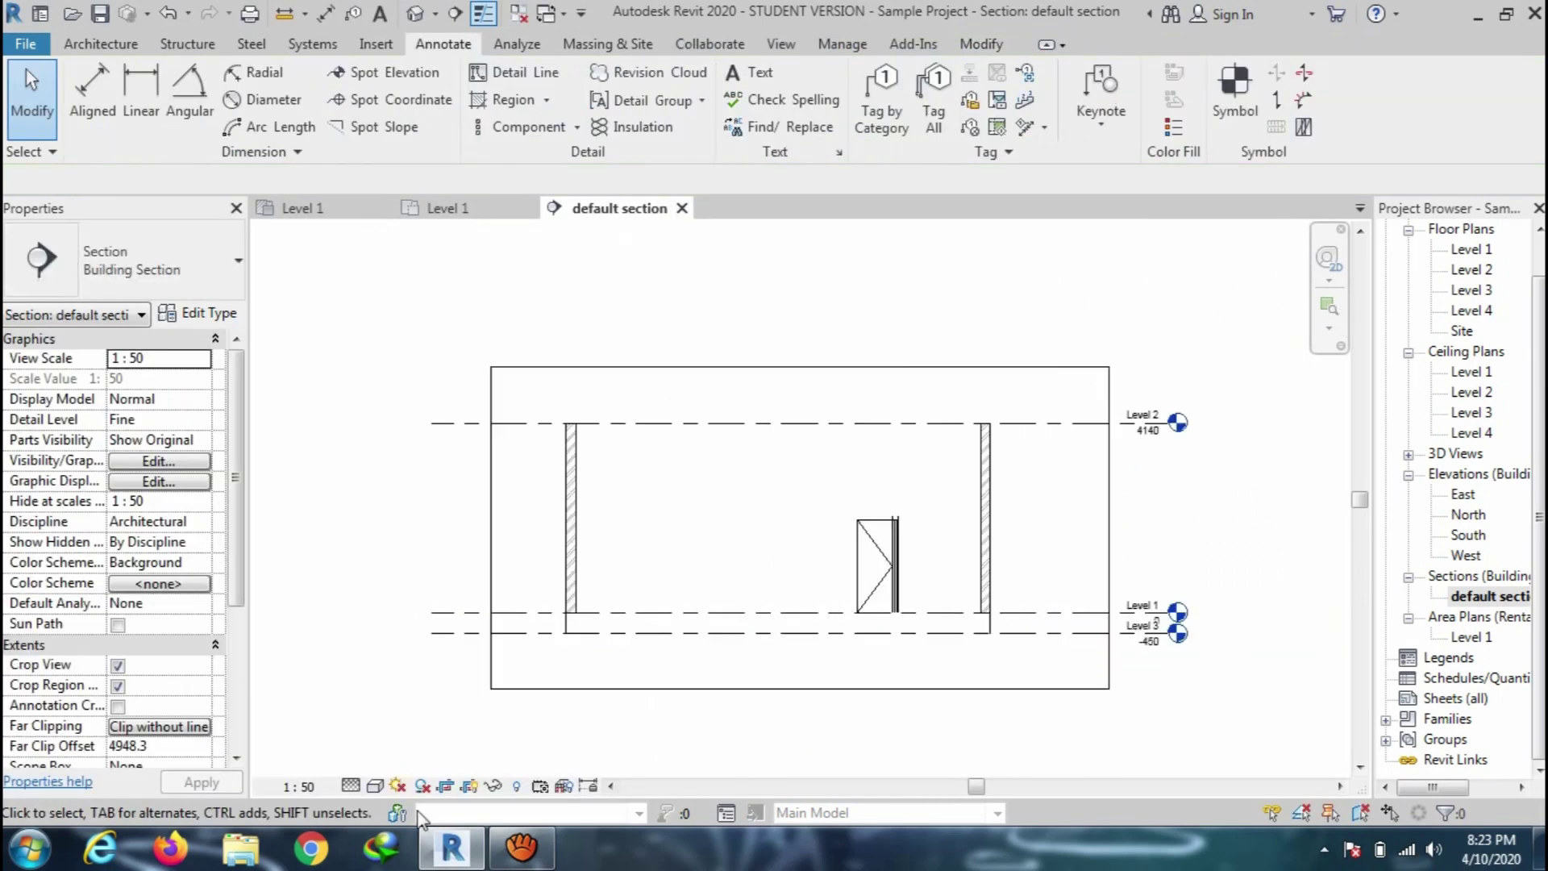
pyautogui.click(376, 787)
pyautogui.click(407, 695)
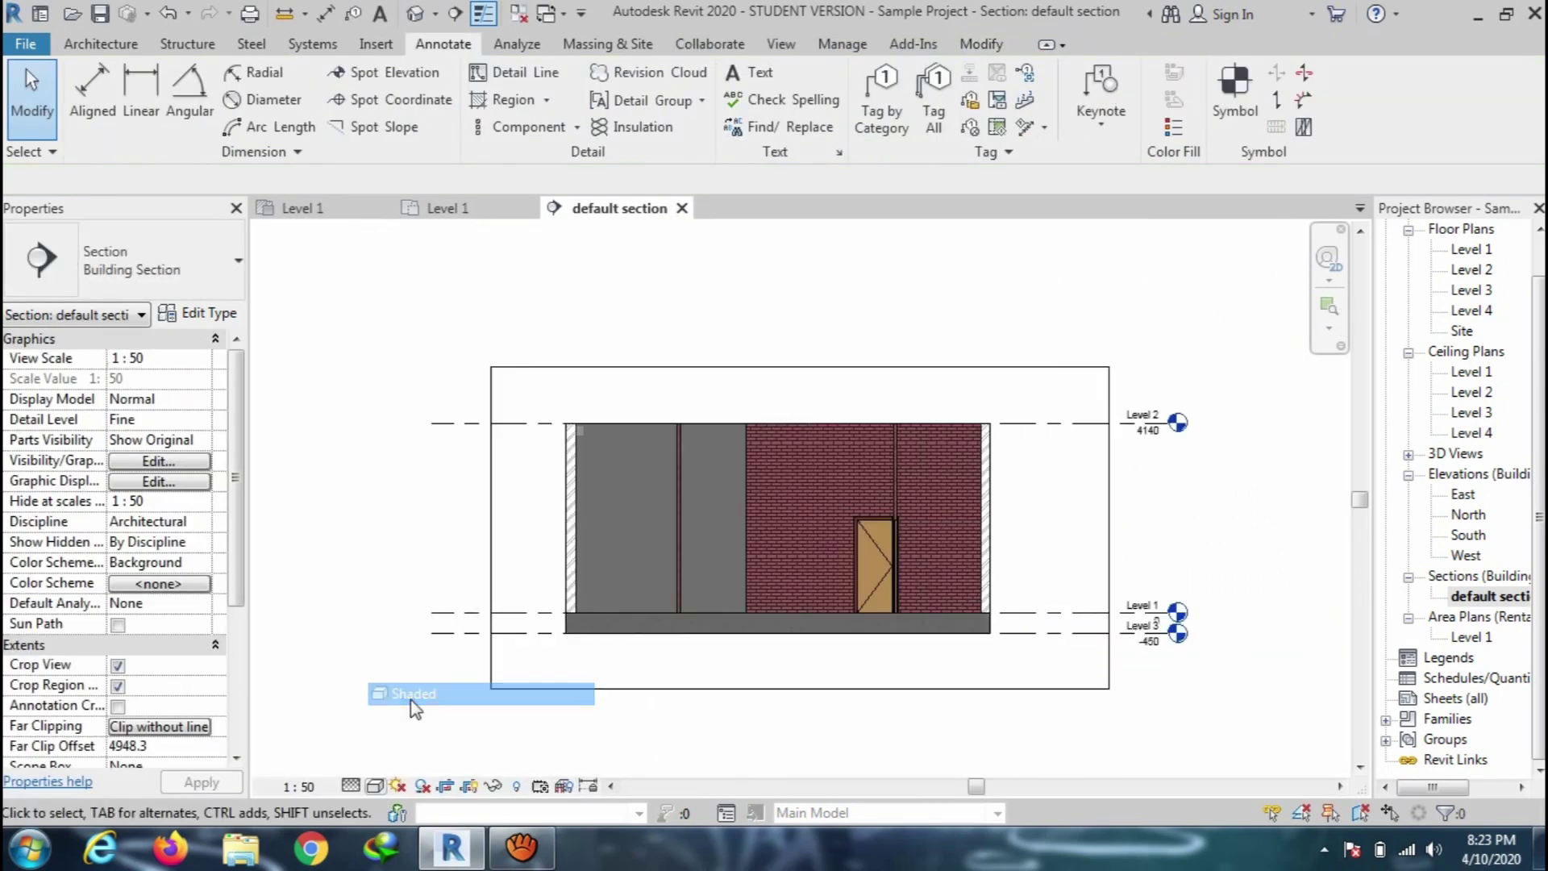
pyautogui.scroll(4, 644, 660)
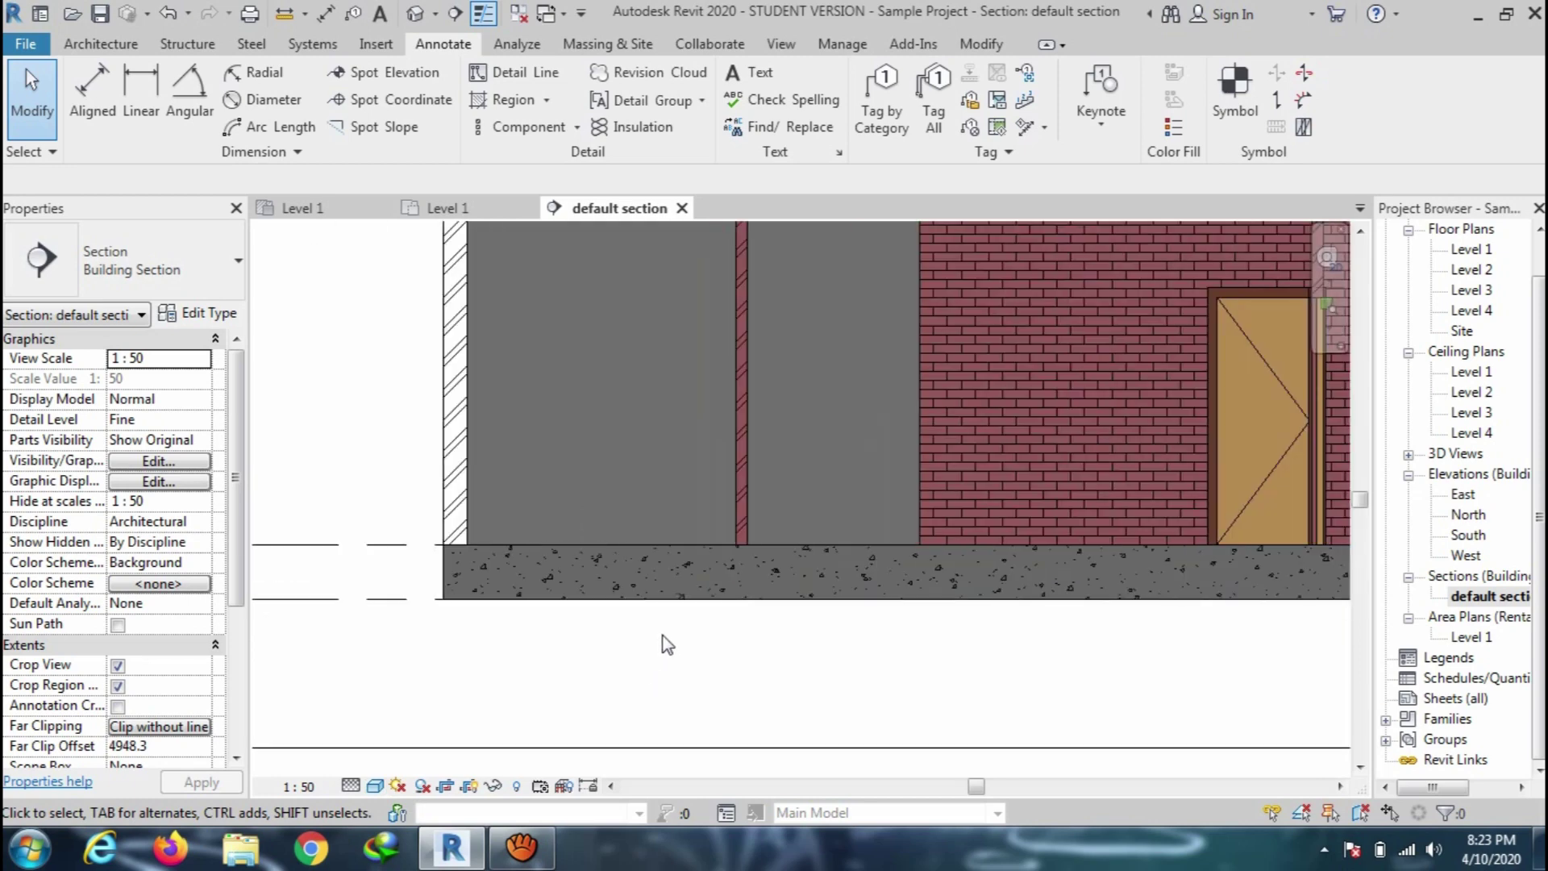
pyautogui.scroll(-4, 553, 727)
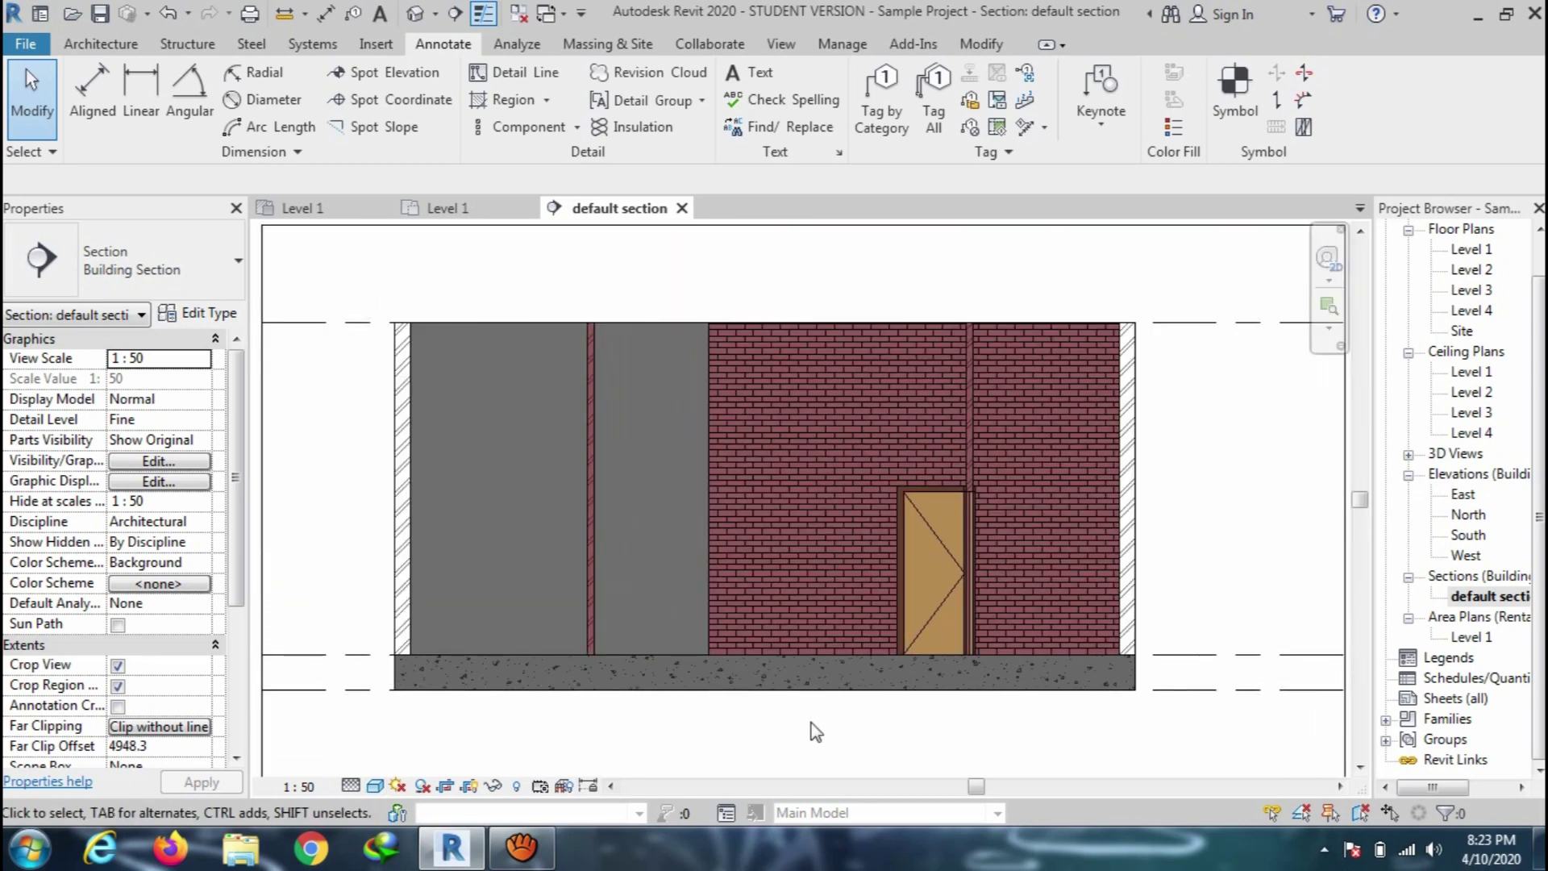
pyautogui.moveTo(774, 723); pyautogui.dragTo(786, 685, button='middle')
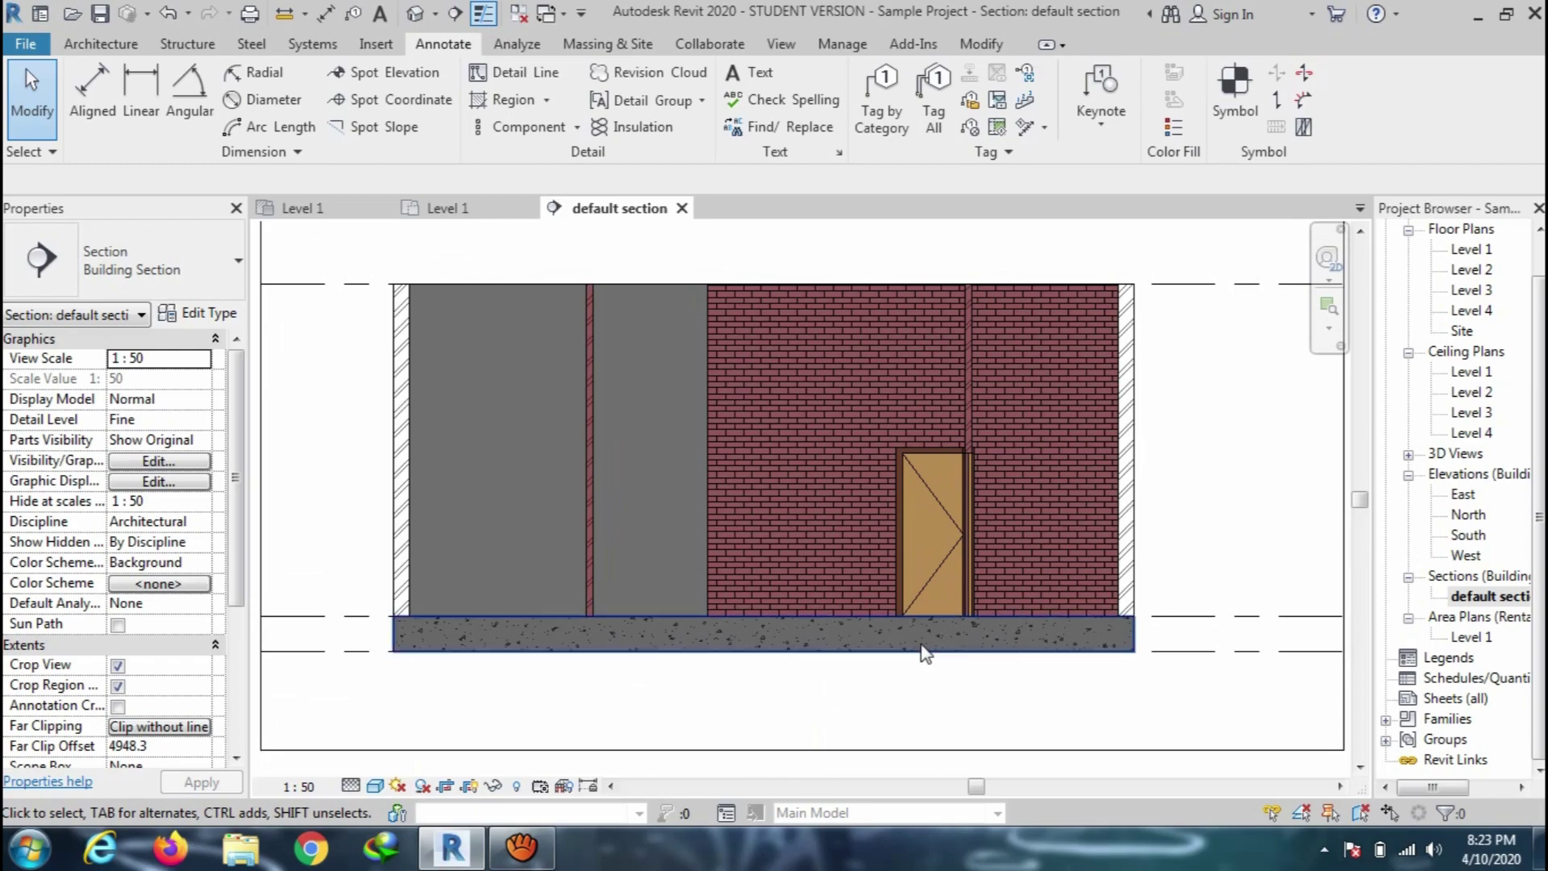
pyautogui.scroll(3, 794, 649)
pyautogui.scroll(-3, 546, 684)
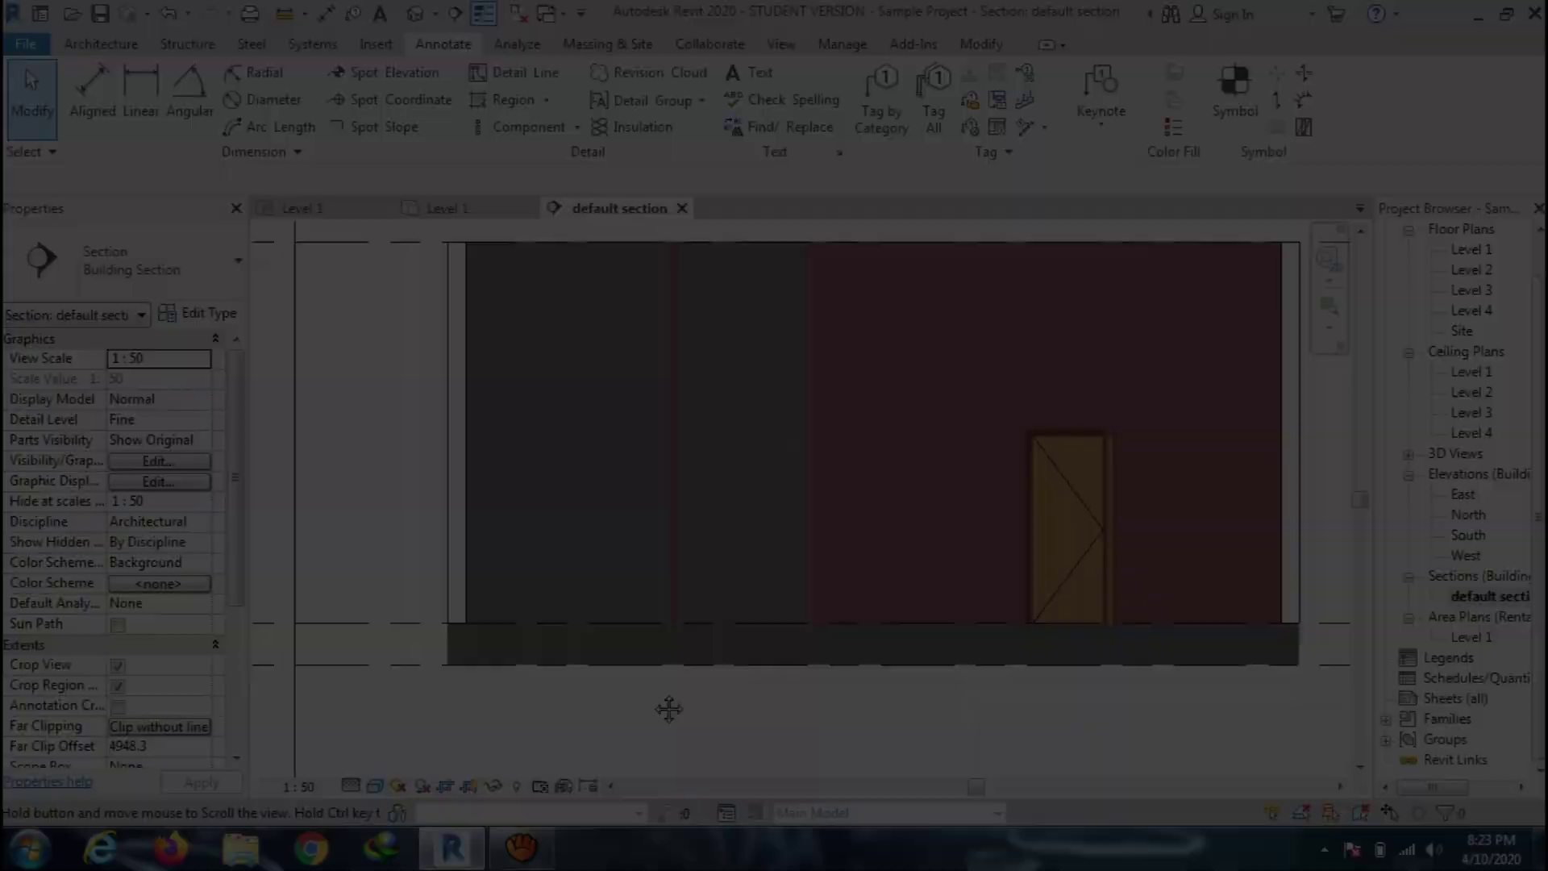